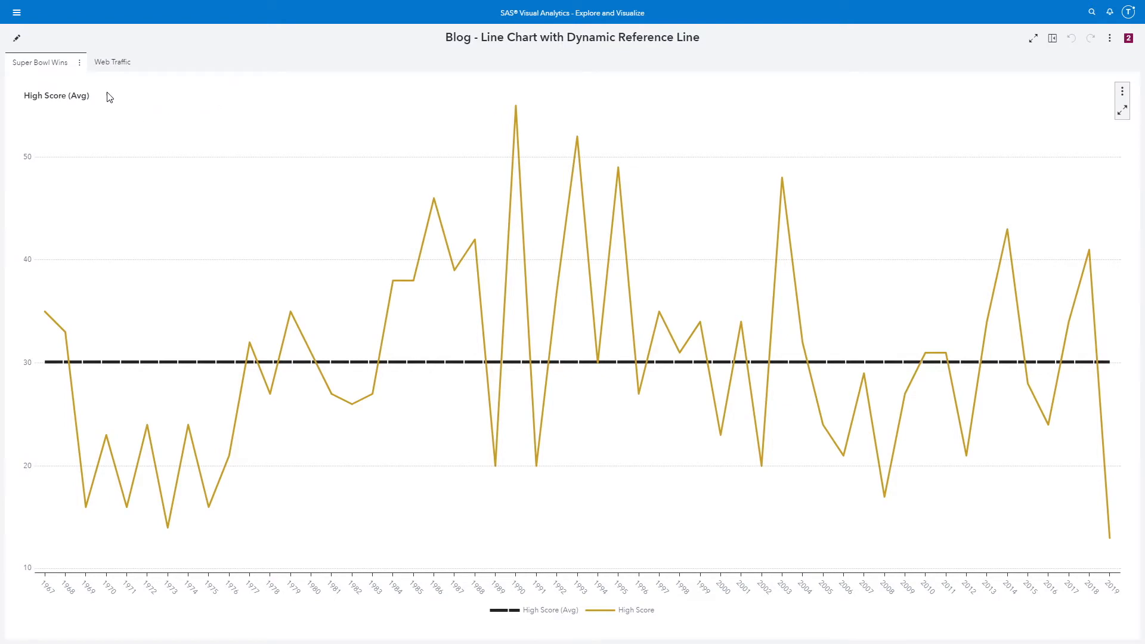
Show the Web Traffic page and narrow its year range to 2017 to 2020.
{"action": "left_click", "coordinate": [113, 64]}
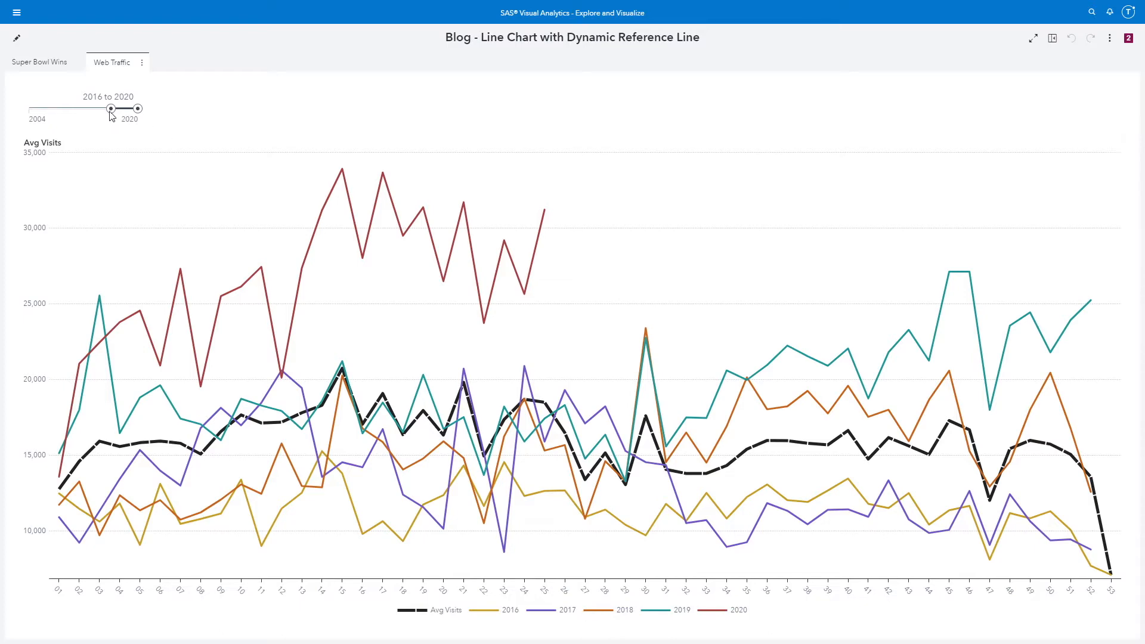
{"action": "left_click_drag", "start_coordinate": [112, 113], "coordinate": [118, 112]}
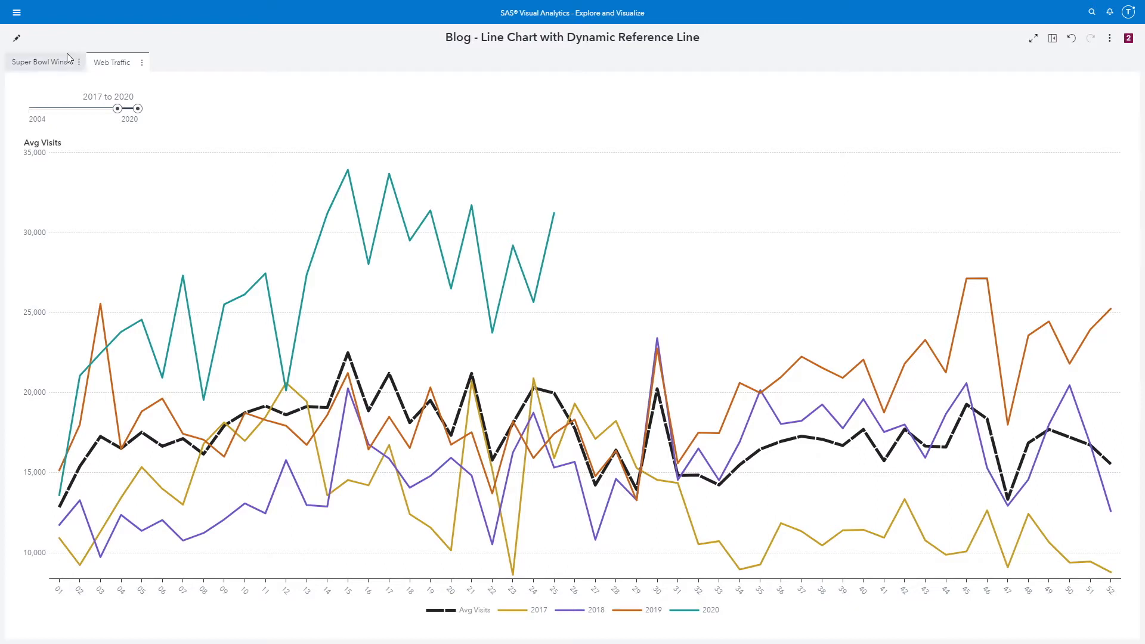
Switch the report to editing and display the Avg Visits chart's data roles alongside the WebTraffic_Aggregated data items.
{"action": "left_click", "coordinate": [18, 39]}
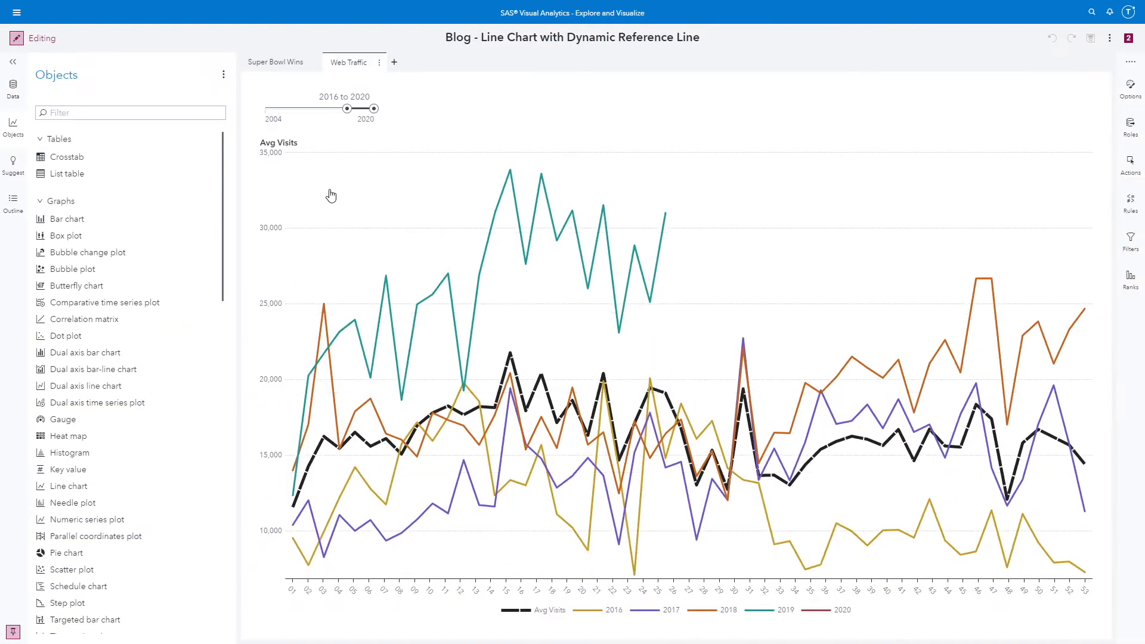
{"action": "left_click", "coordinate": [1130, 127]}
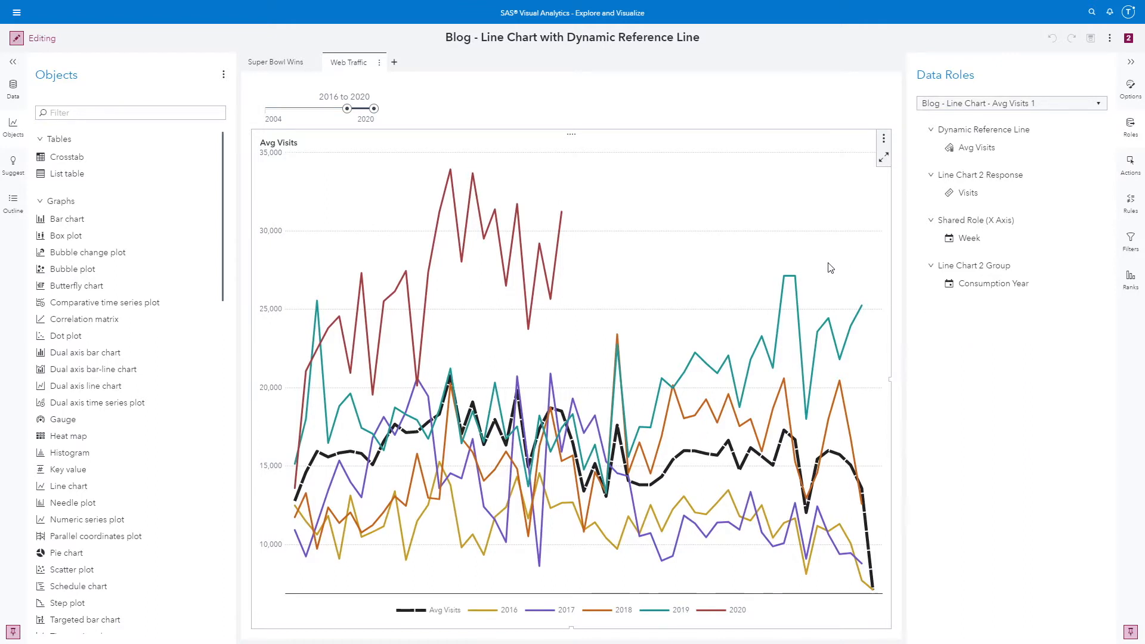
{"action": "left_click", "coordinate": [14, 81]}
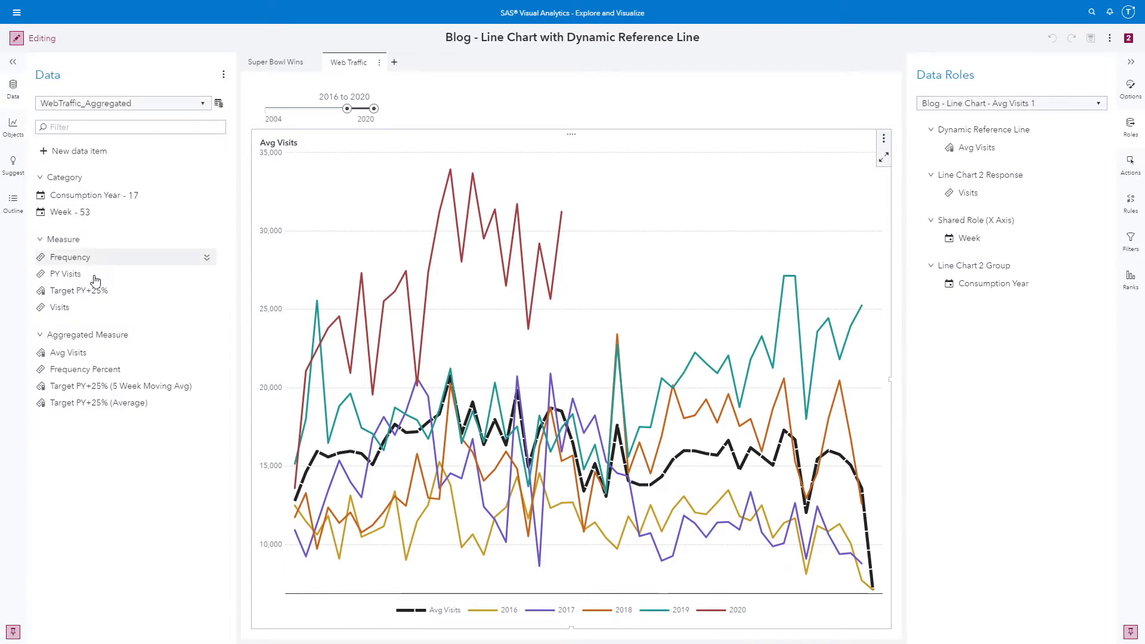
{"action": "mouse_move", "coordinate": [108, 299]}
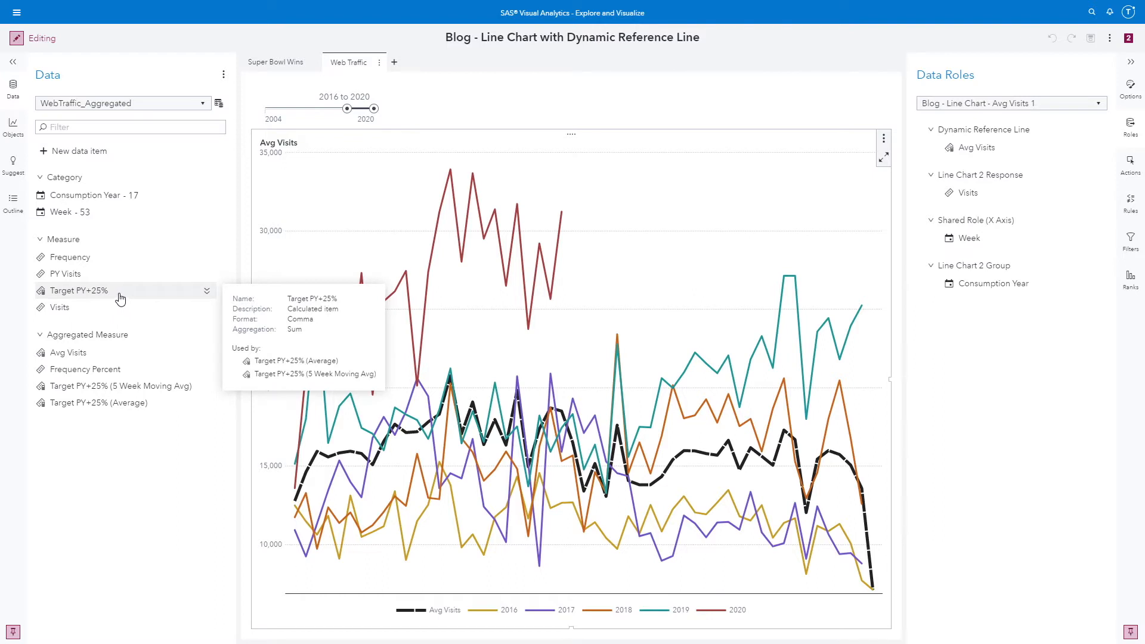
Try Target PY+25% and Target PY+25% (Average) as the data item for the chart's dynamic reference line.
{"action": "left_click", "coordinate": [959, 151]}
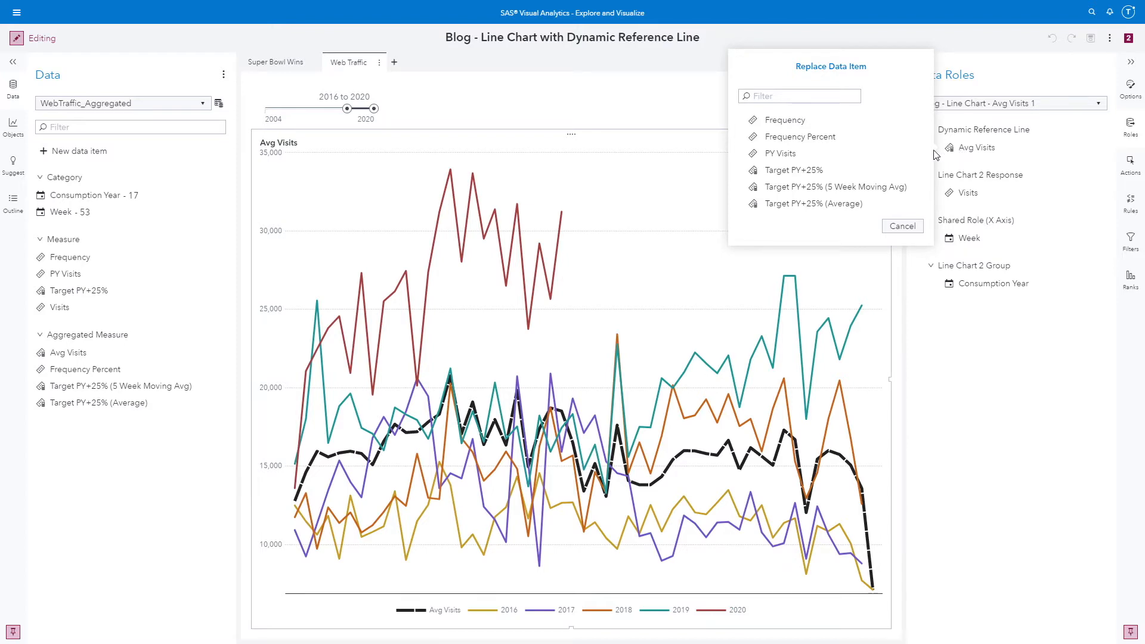
{"action": "left_click", "coordinate": [816, 171]}
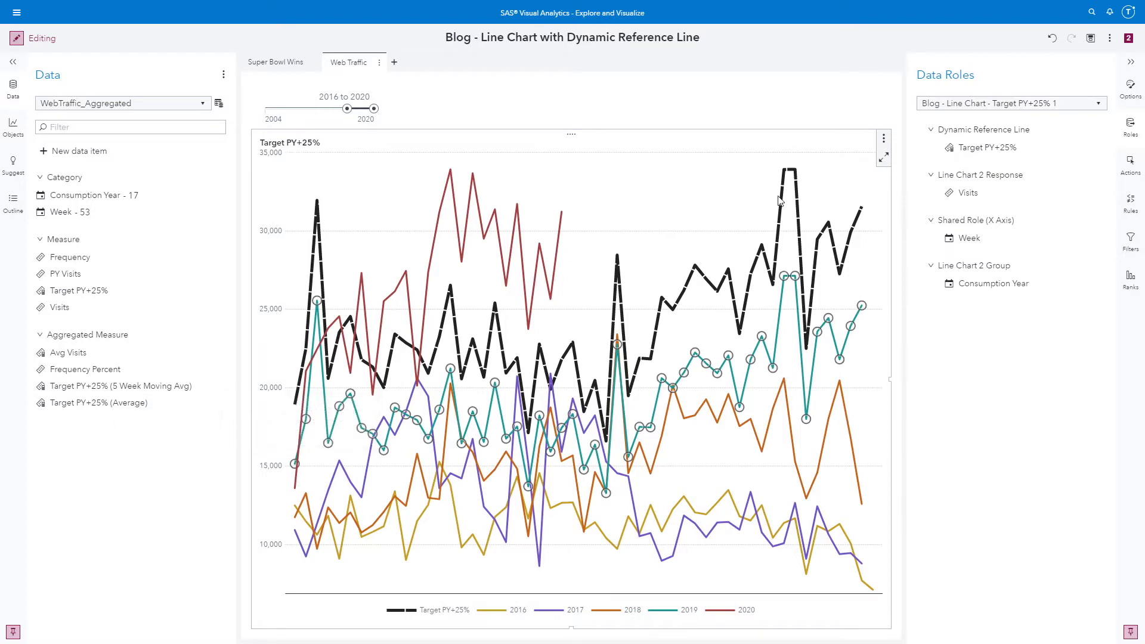
{"action": "left_click", "coordinate": [959, 149]}
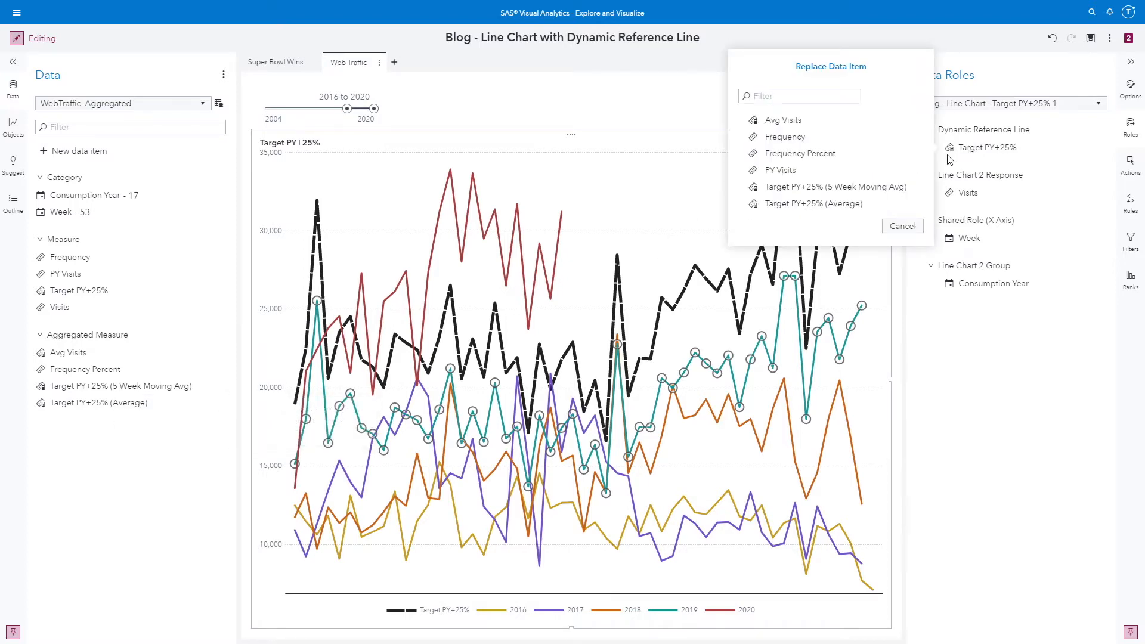
{"action": "left_click", "coordinate": [792, 205]}
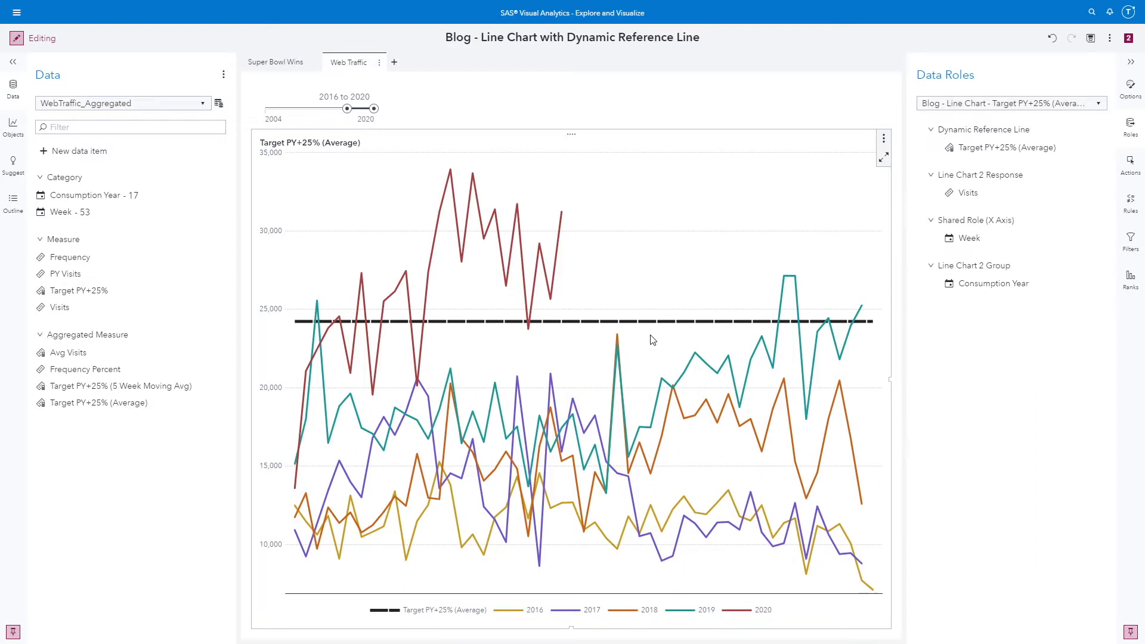
Replace the dynamic reference line's data item with Target PY+25% (5 Week Moving Avg).
{"action": "left_click", "coordinate": [974, 155]}
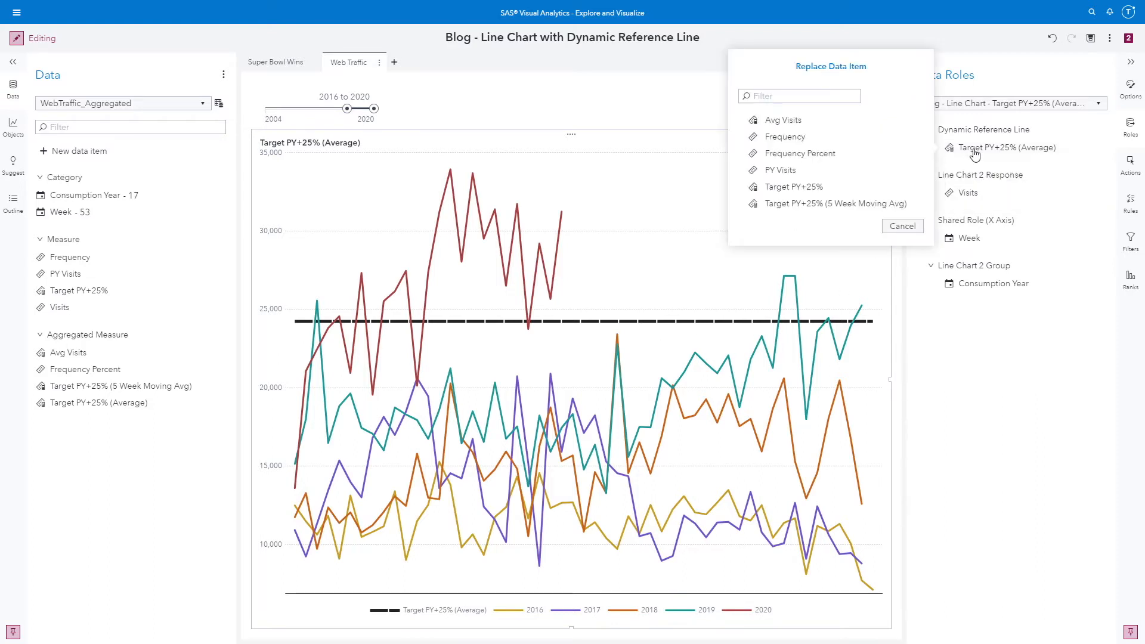
{"action": "left_click", "coordinate": [841, 206]}
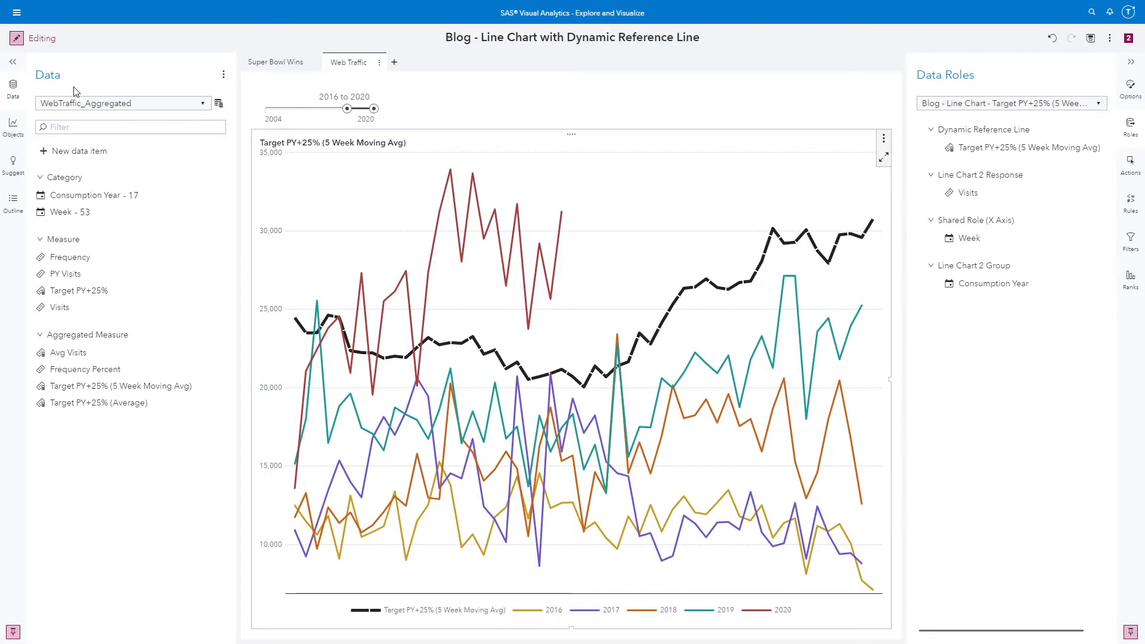
Switch to SAS Graph Builder for building custom graphs.
{"action": "left_click", "coordinate": [16, 14]}
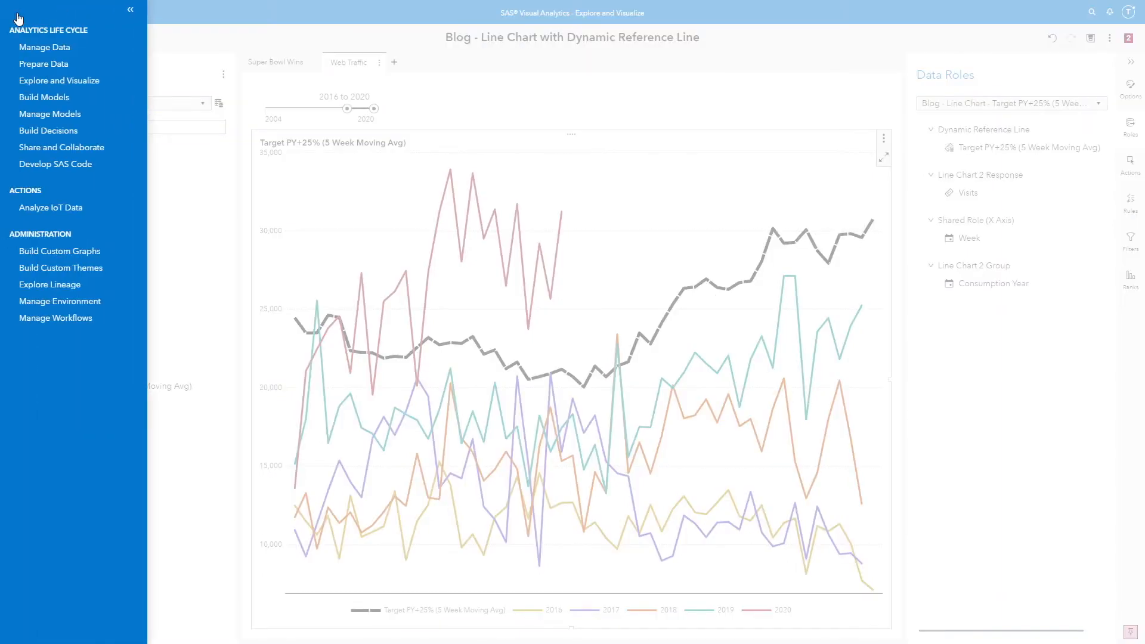
{"action": "left_click", "coordinate": [110, 253]}
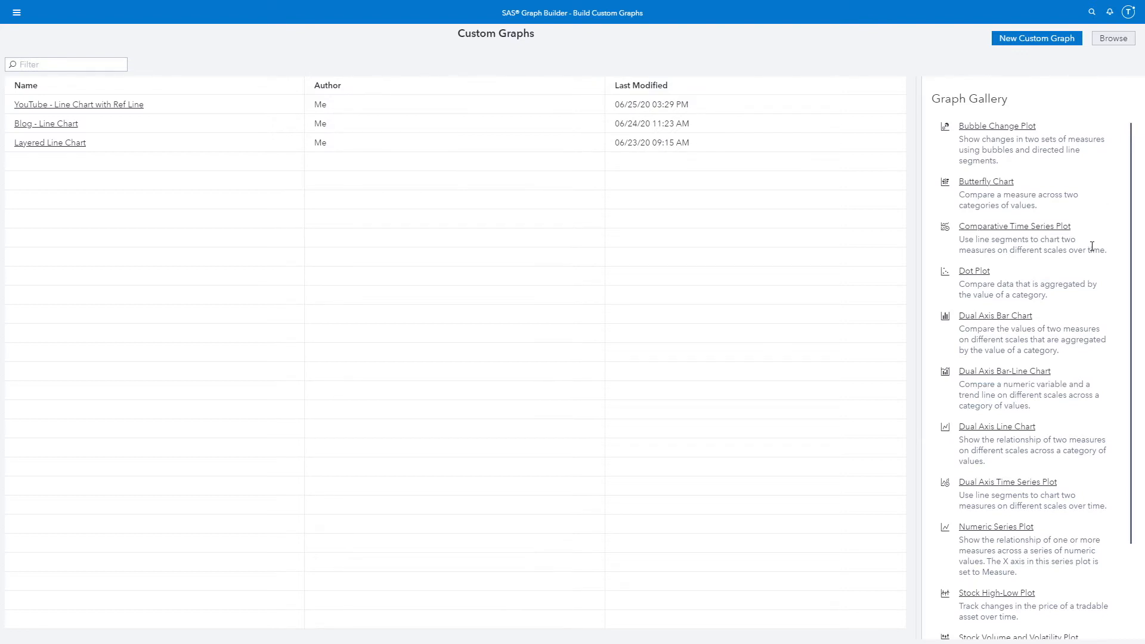
Examine the Butterfly Chart template from the gallery and the elements its options cover, and close it.
{"action": "left_click", "coordinate": [980, 182]}
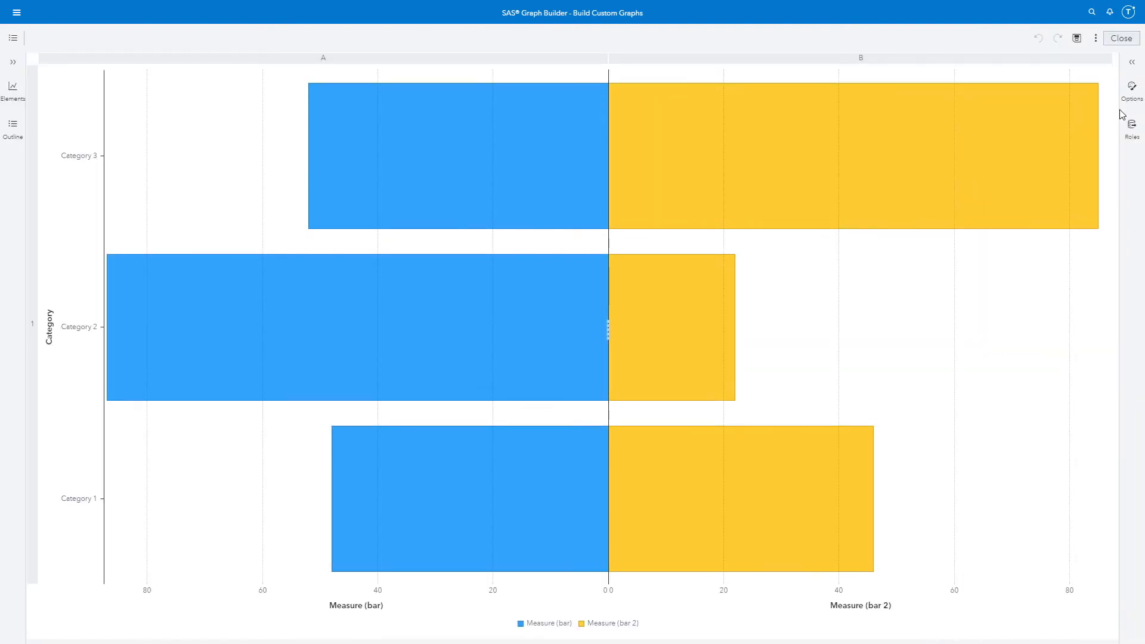
{"action": "left_click", "coordinate": [1132, 96]}
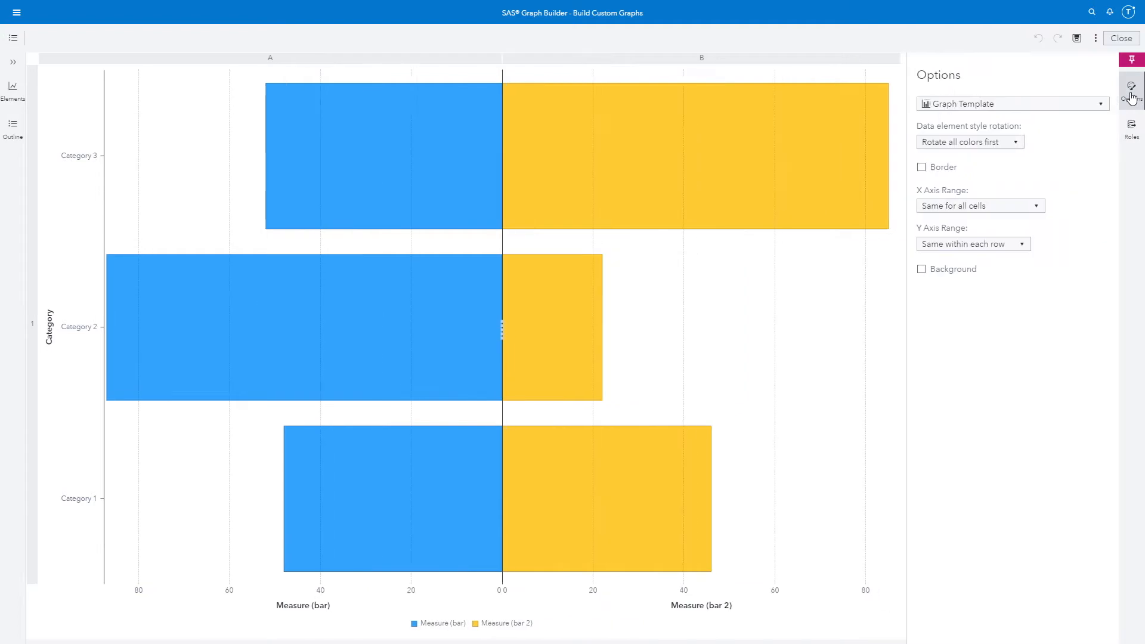
{"action": "left_click", "coordinate": [1038, 108]}
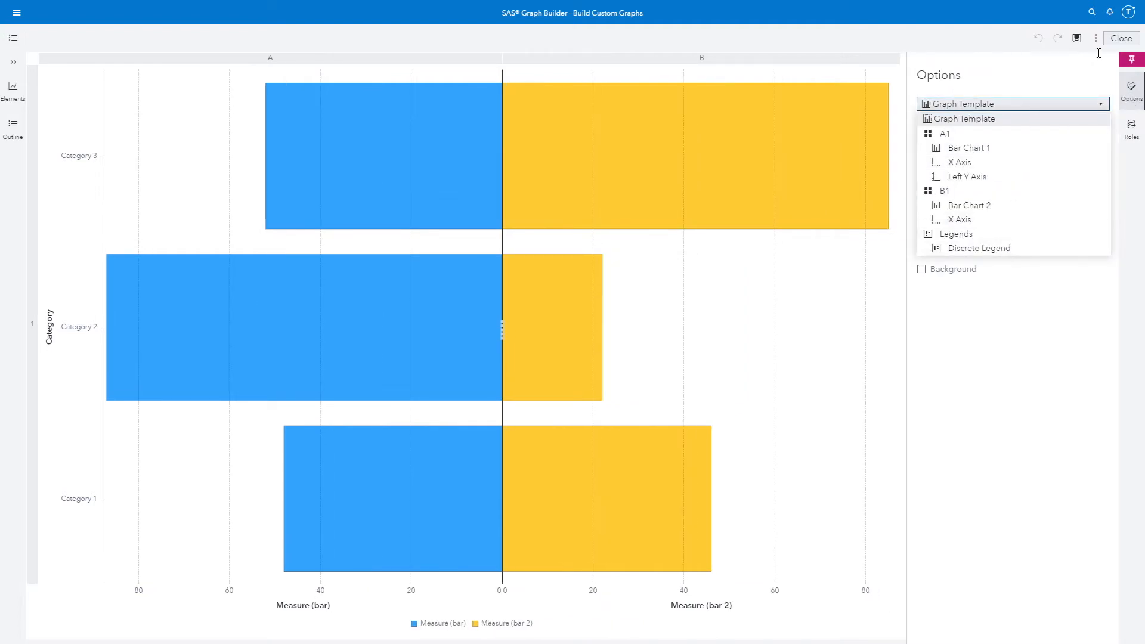
{"action": "left_click", "coordinate": [1121, 38]}
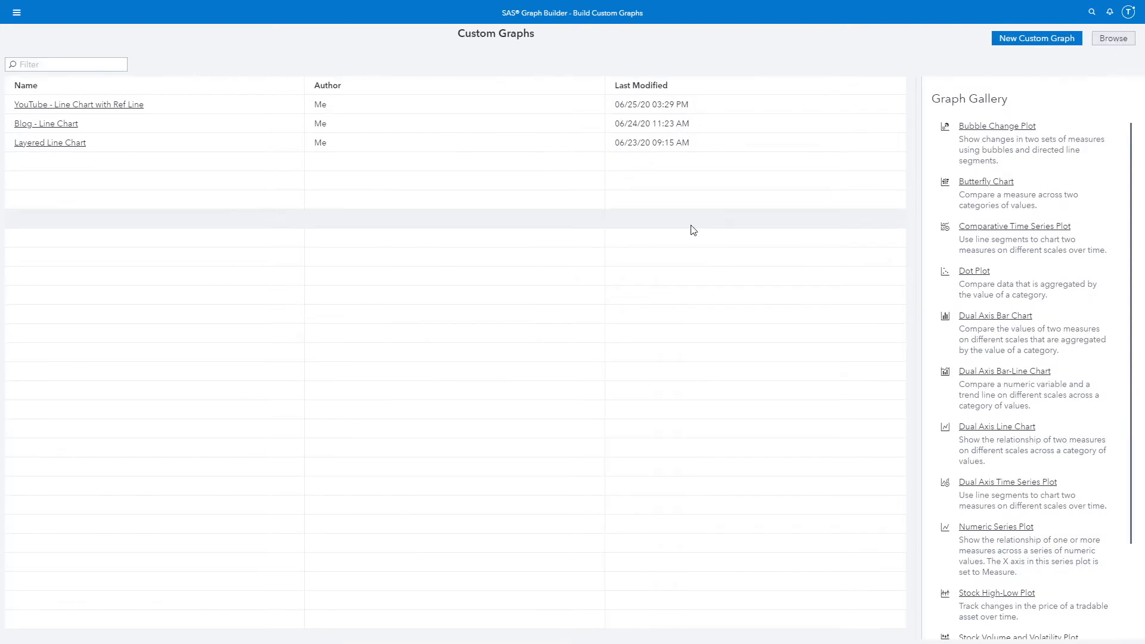
Create a new custom graph and overlay two Line Chart elements in the same cell.
{"action": "left_click", "coordinate": [1019, 42]}
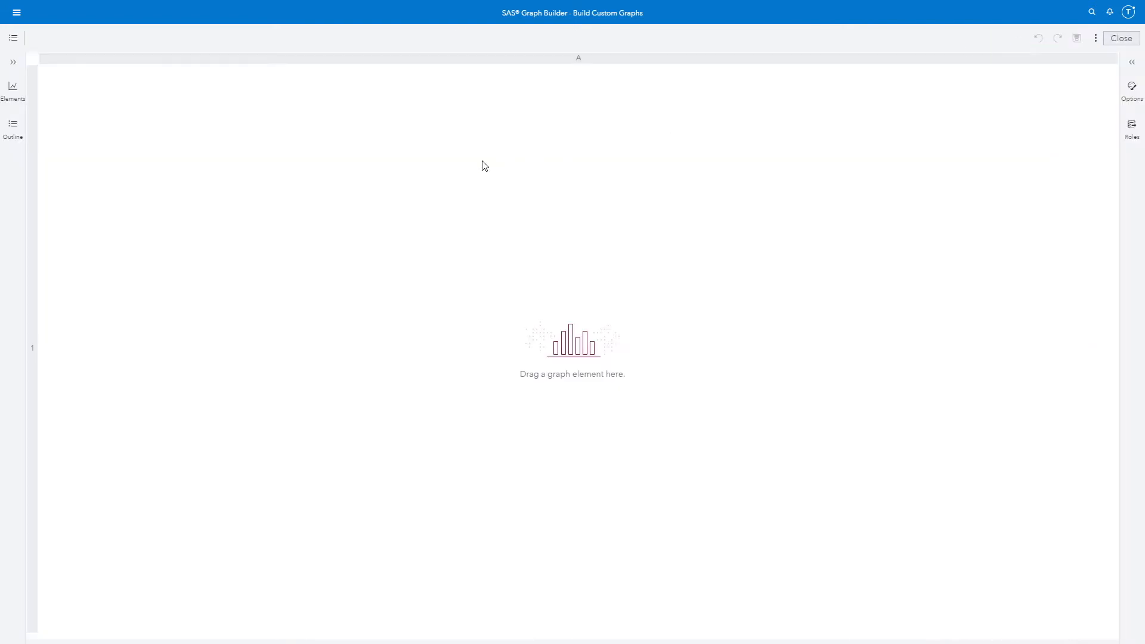
{"action": "left_click", "coordinate": [14, 94]}
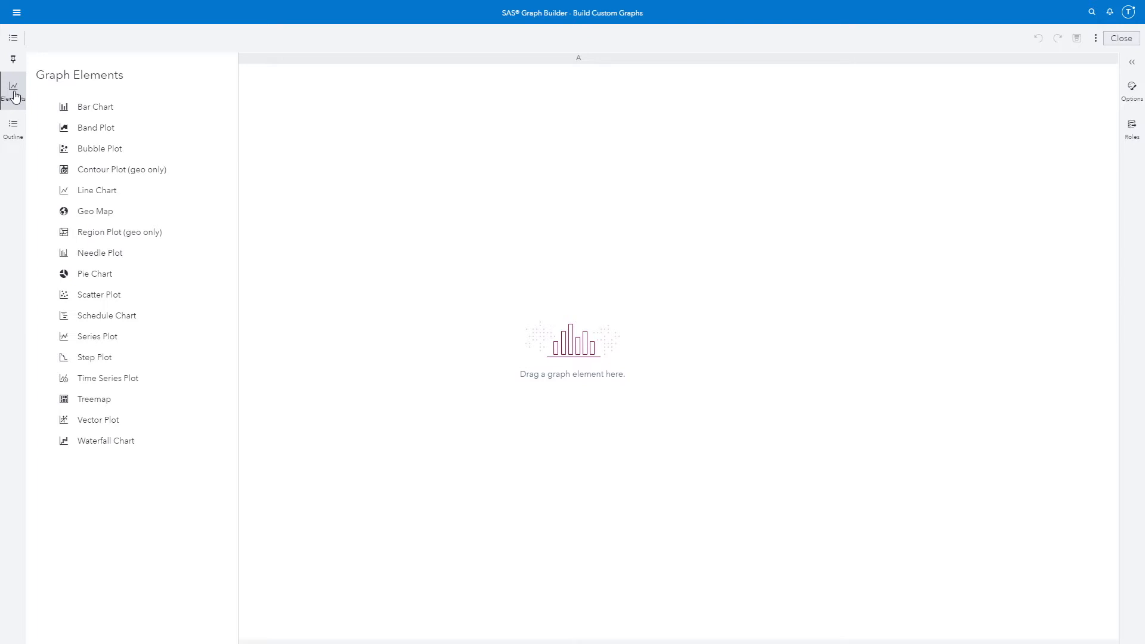
{"action": "left_click_drag", "start_coordinate": [84, 190], "coordinate": [539, 315]}
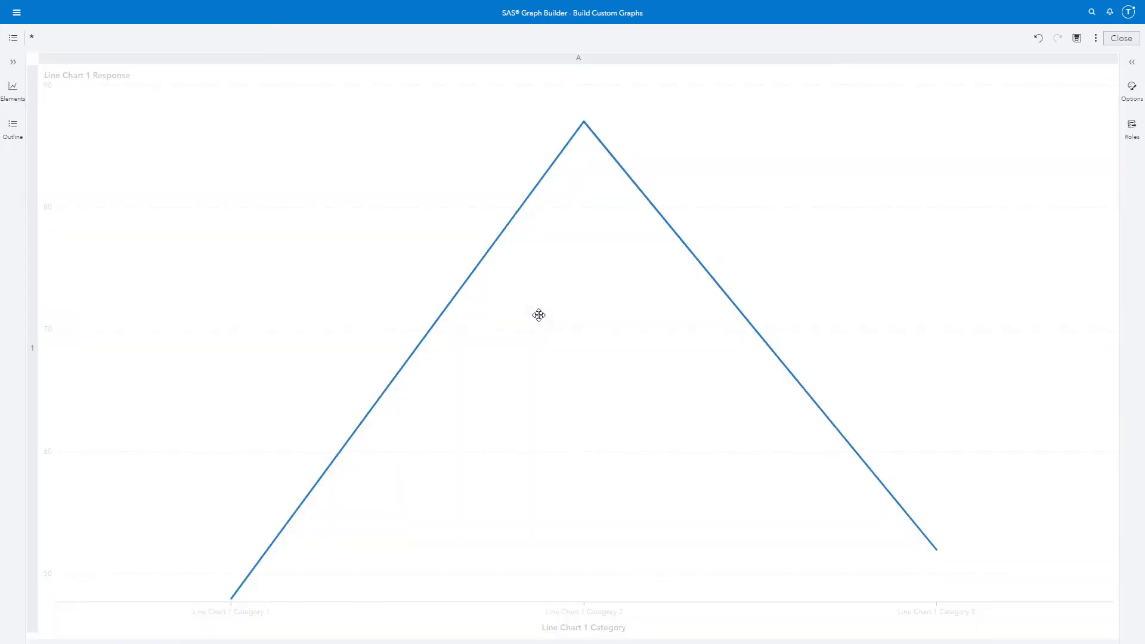
{"action": "left_click", "coordinate": [12, 95]}
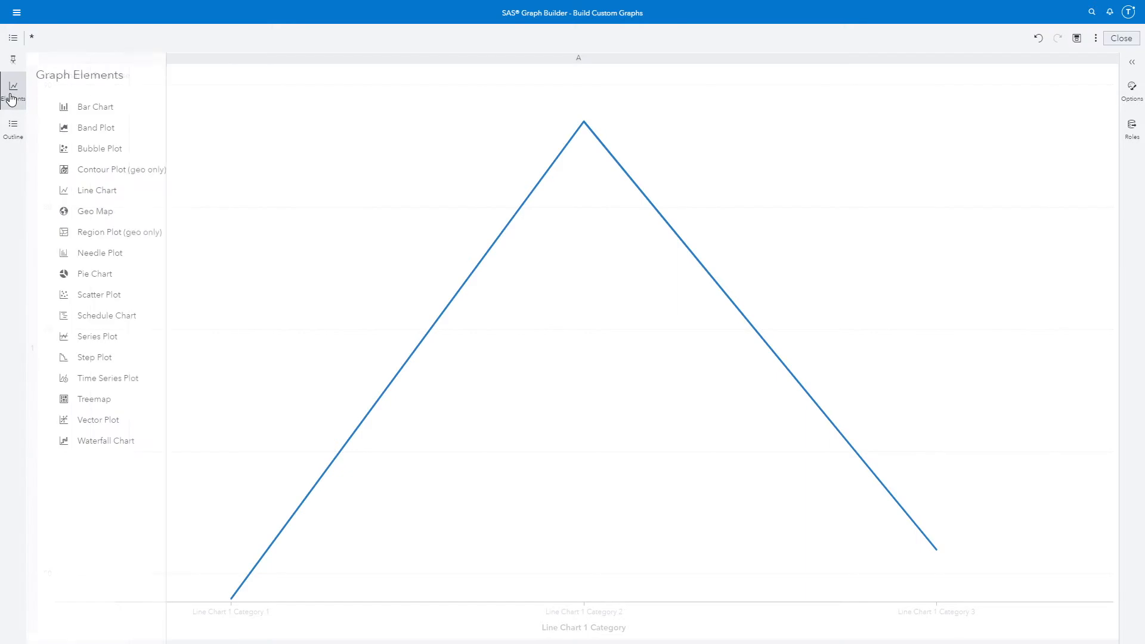
{"action": "left_click_drag", "start_coordinate": [91, 191], "coordinate": [548, 301]}
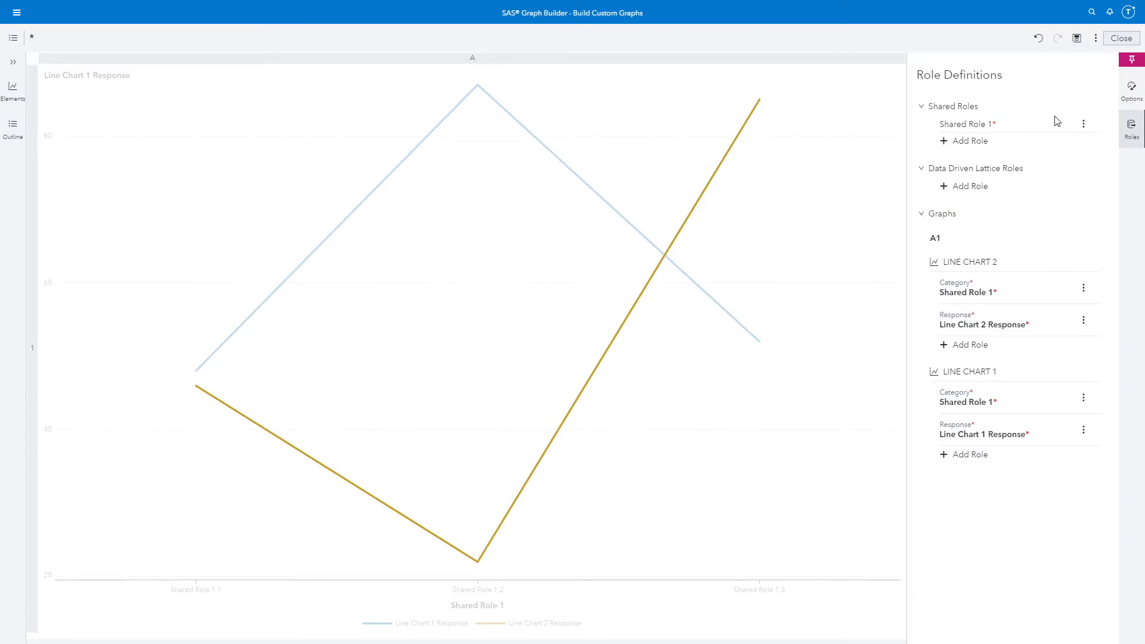
Rename the category role shared by both line charts as Shared Role (X Axis).
{"action": "left_click", "coordinate": [1084, 126]}
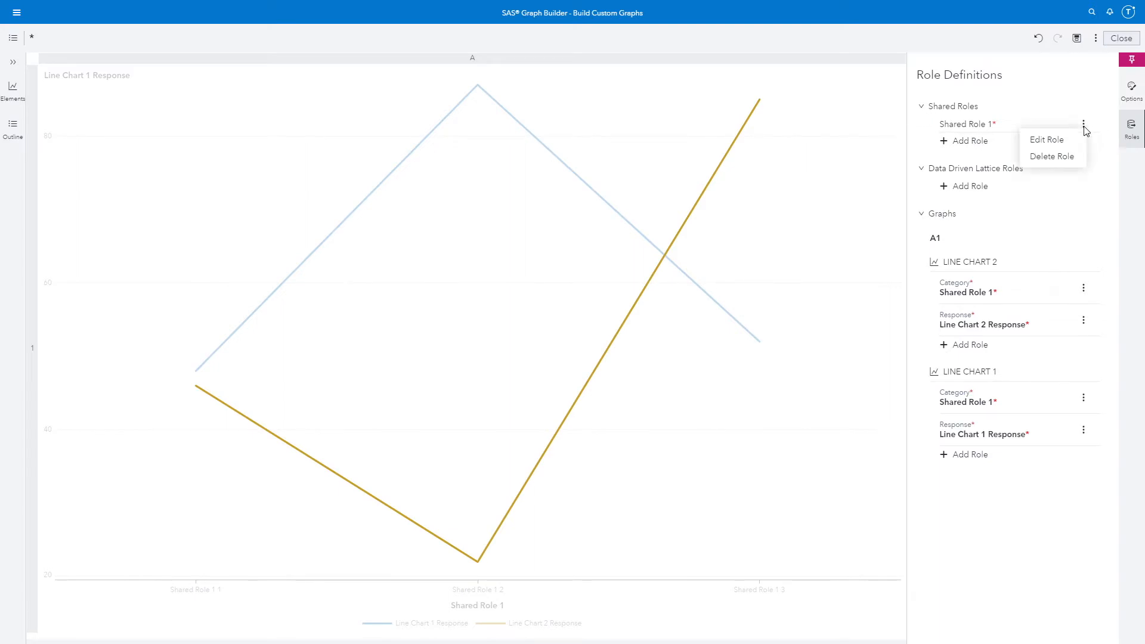
{"action": "left_click", "coordinate": [1062, 143]}
{"action": "left_click", "coordinate": [565, 230]}
{"action": "key", "text": "BackSpace"}
{"action": "type", "text": "(X A"}
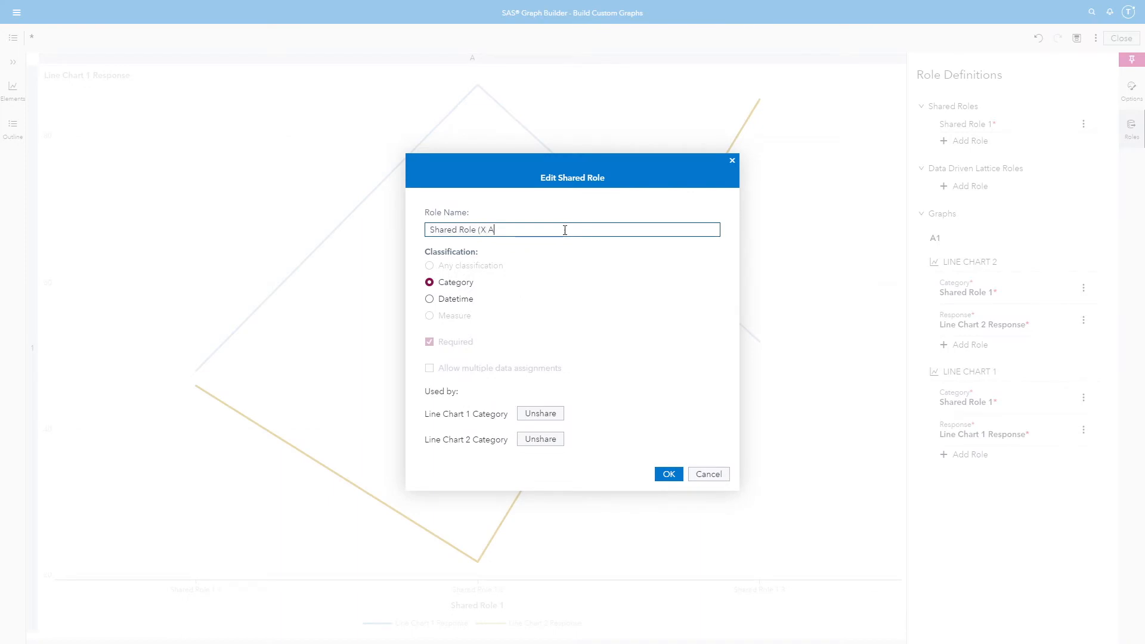
{"action": "type", "text": "xis"}
{"action": "left_click", "coordinate": [669, 475]}
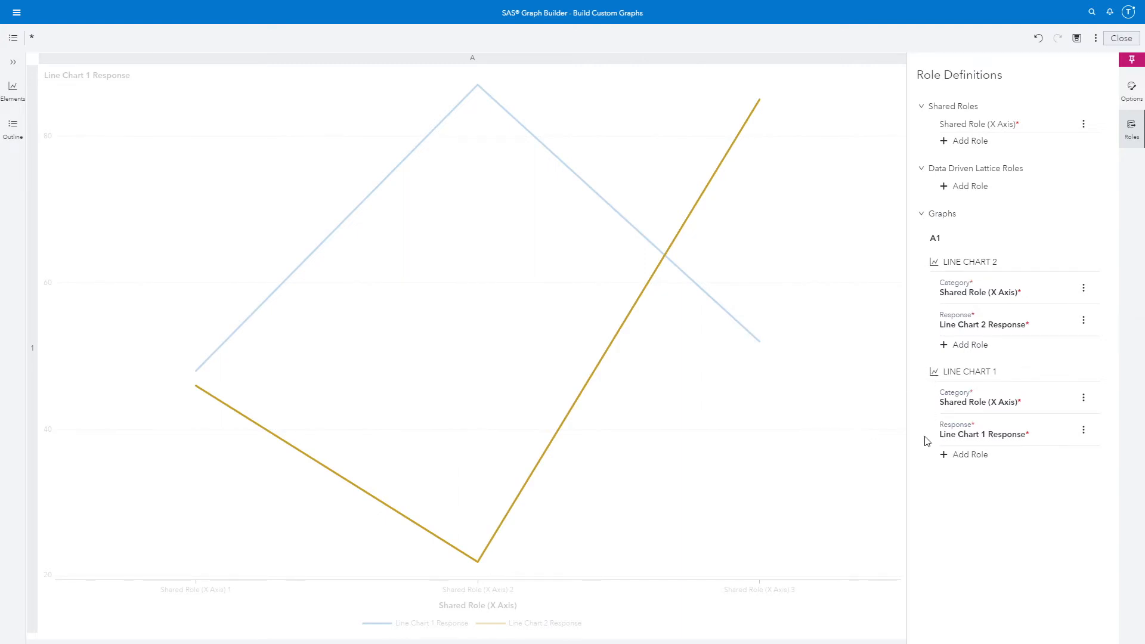
Rename Line Chart 1's response role as Dynamic Reference Line.
{"action": "left_click", "coordinate": [1083, 431]}
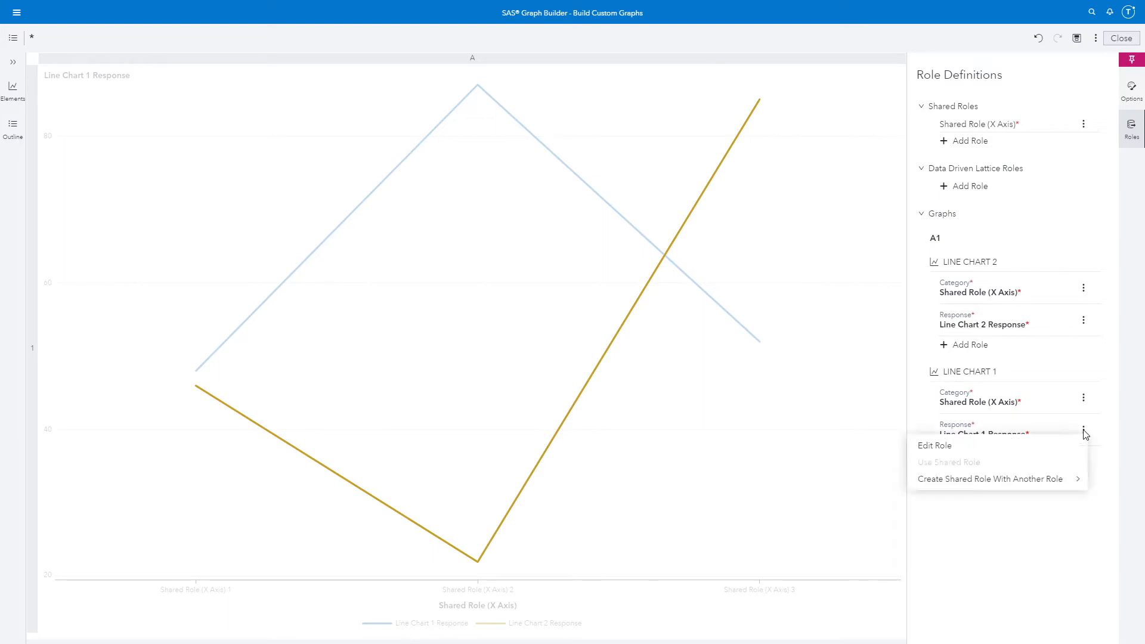
{"action": "left_click", "coordinate": [972, 452]}
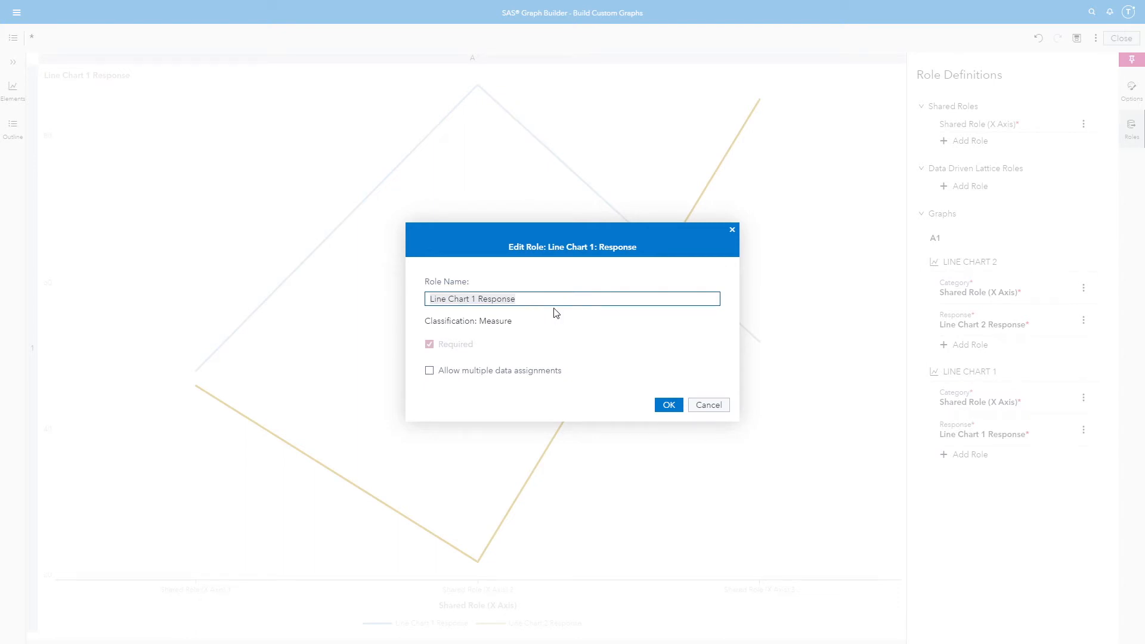
{"action": "type", "text": "Dynamic Reference Line"}
{"action": "left_click", "coordinate": [669, 406]}
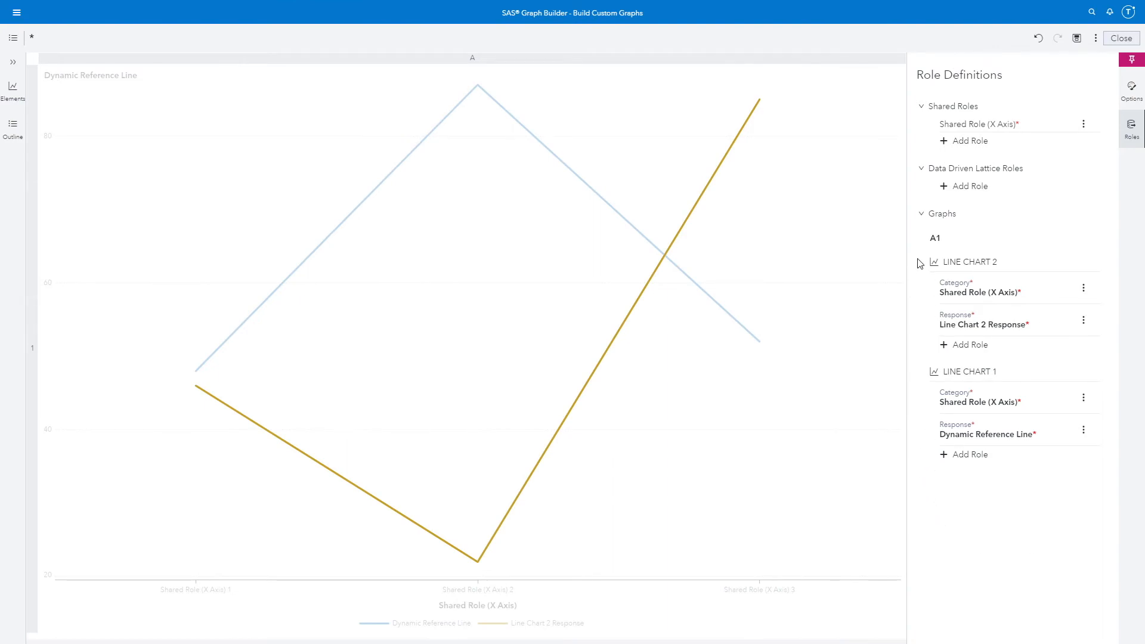
Add a category Group role named Line Chart 2 Group to Line Chart 2 and allow multiple data assignments for its response role.
{"action": "left_click", "coordinate": [948, 347]}
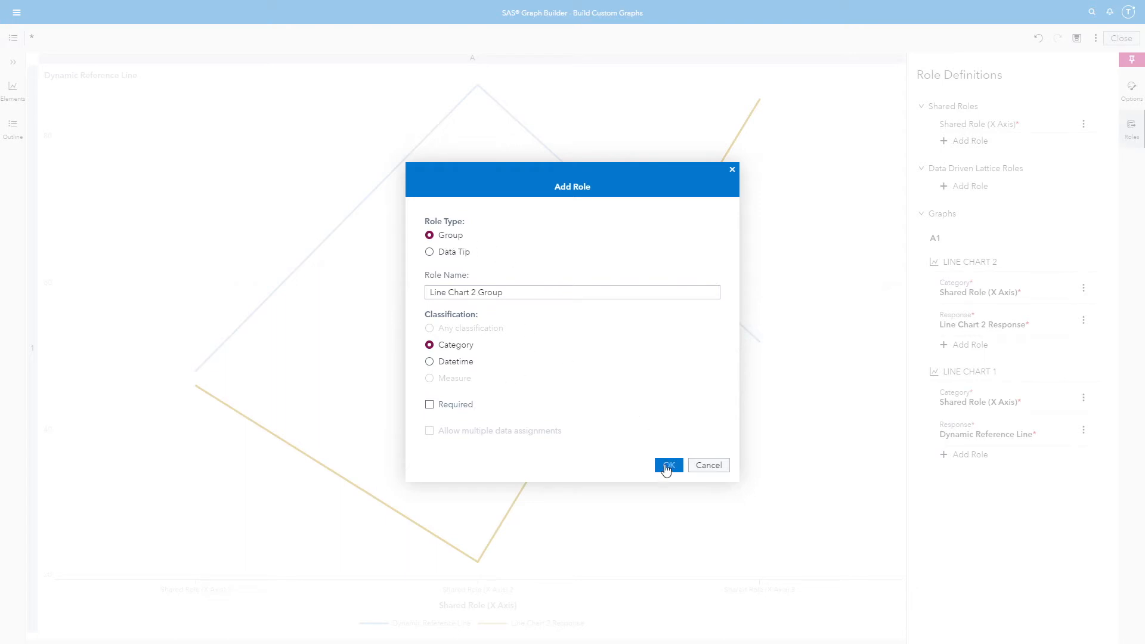
{"action": "left_click", "coordinate": [667, 466]}
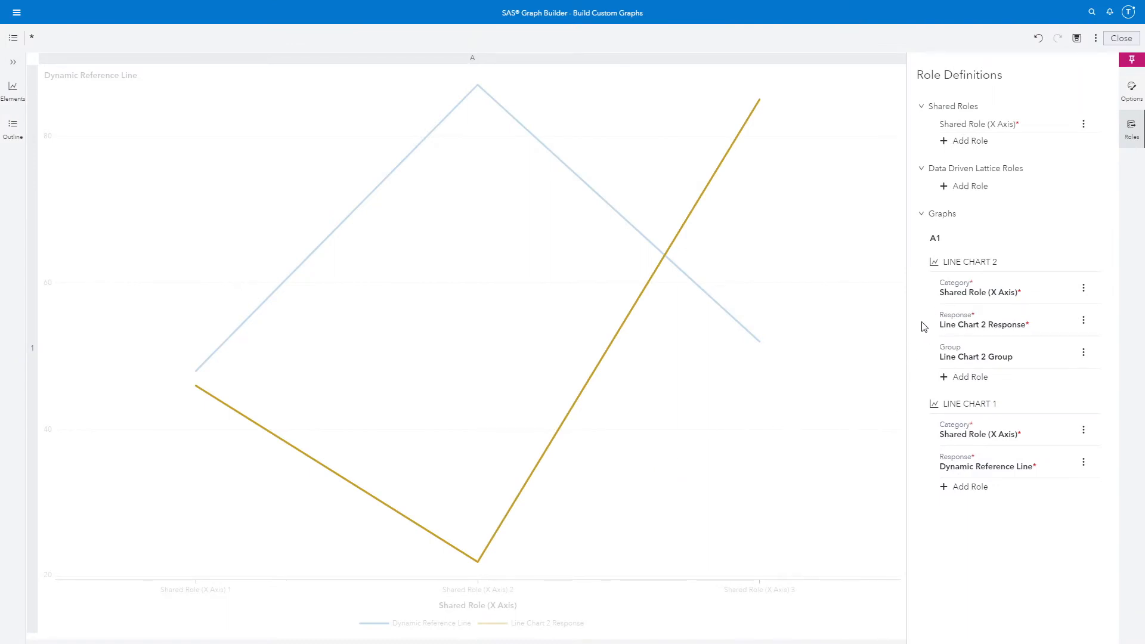
{"action": "left_click", "coordinate": [1085, 323]}
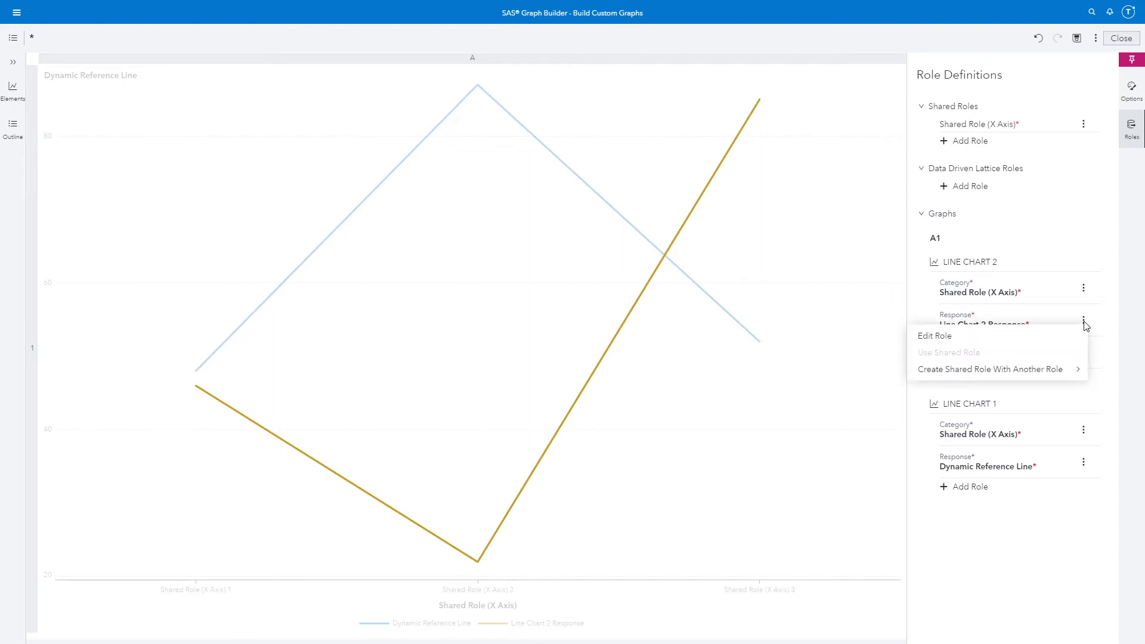
{"action": "left_click", "coordinate": [1005, 337]}
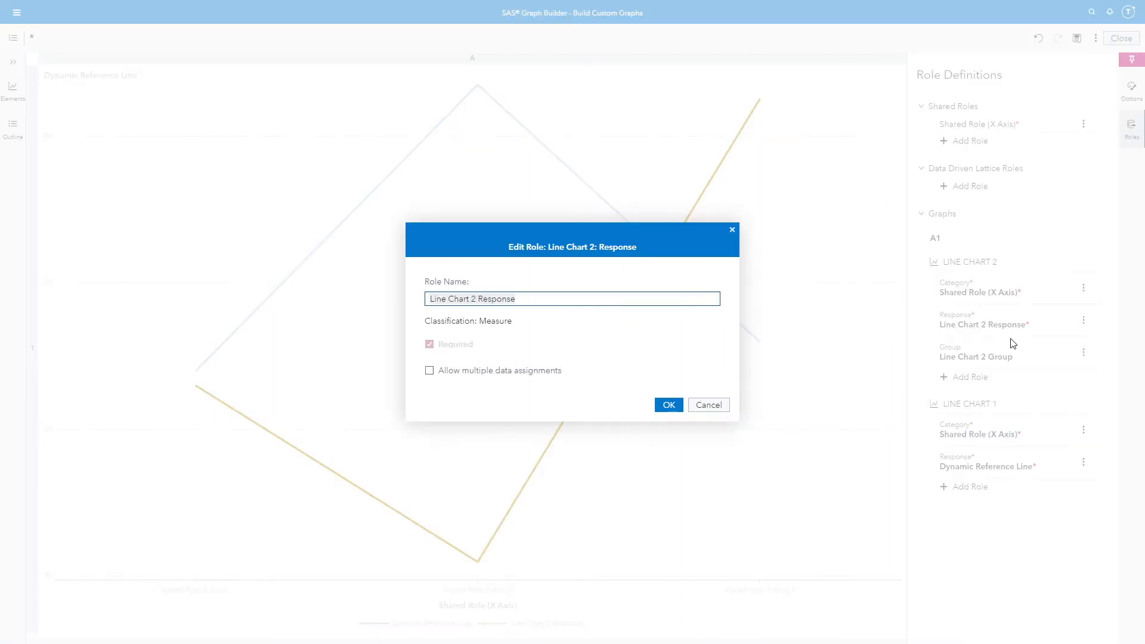
{"action": "left_click", "coordinate": [428, 374]}
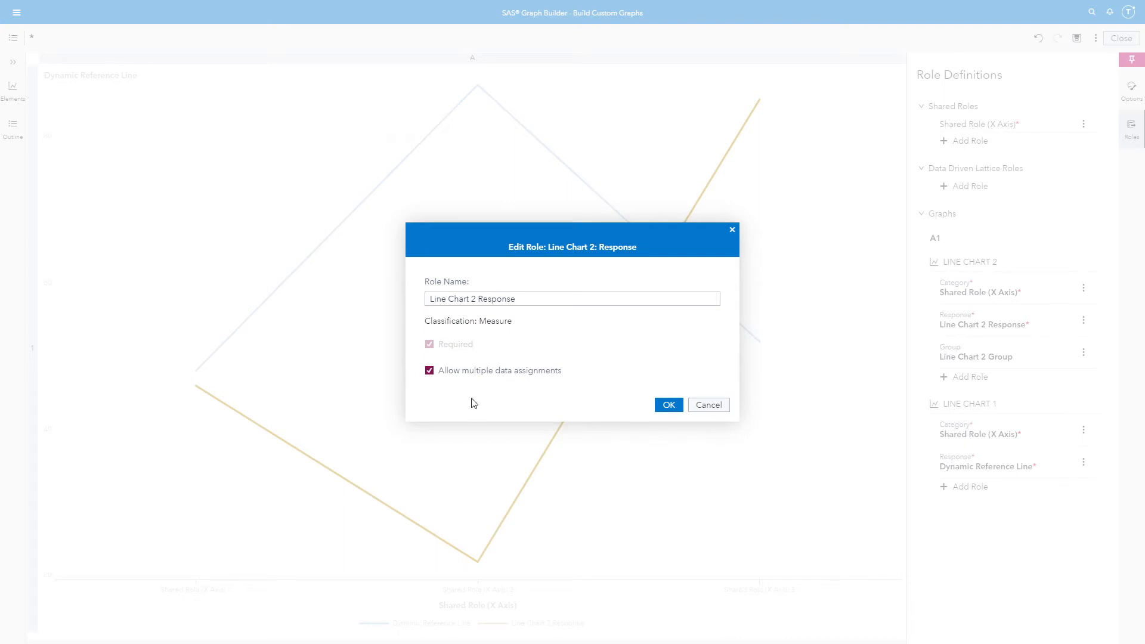
{"action": "left_click", "coordinate": [669, 407]}
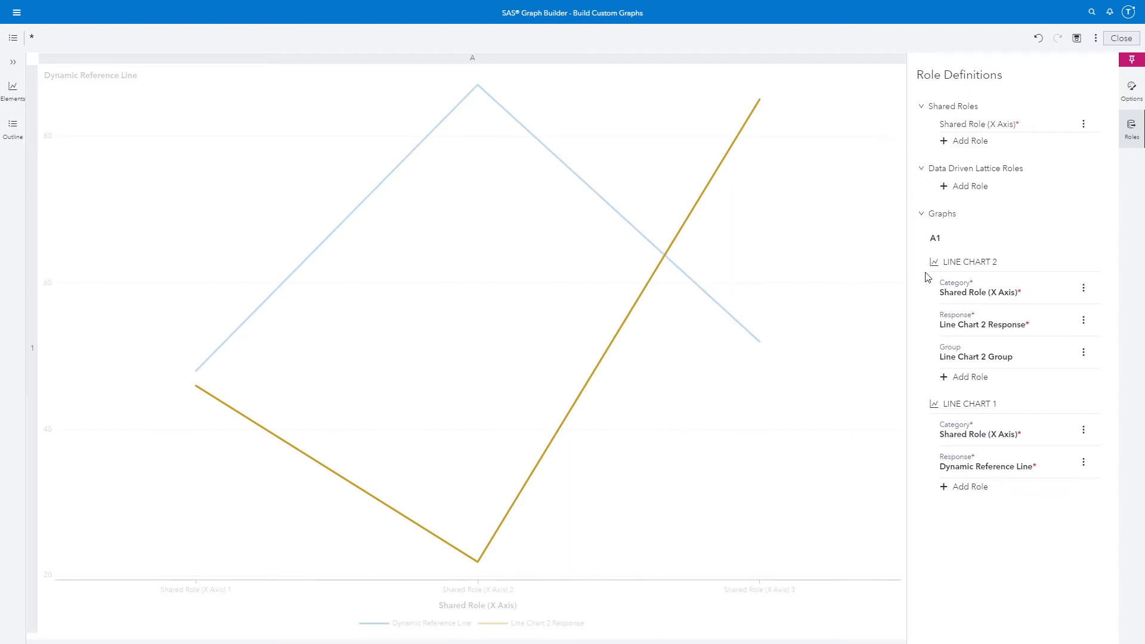
Save the custom graph in My Folder as YouTube - Demo Line Chart with Ref Line.
{"action": "left_click", "coordinate": [1077, 39]}
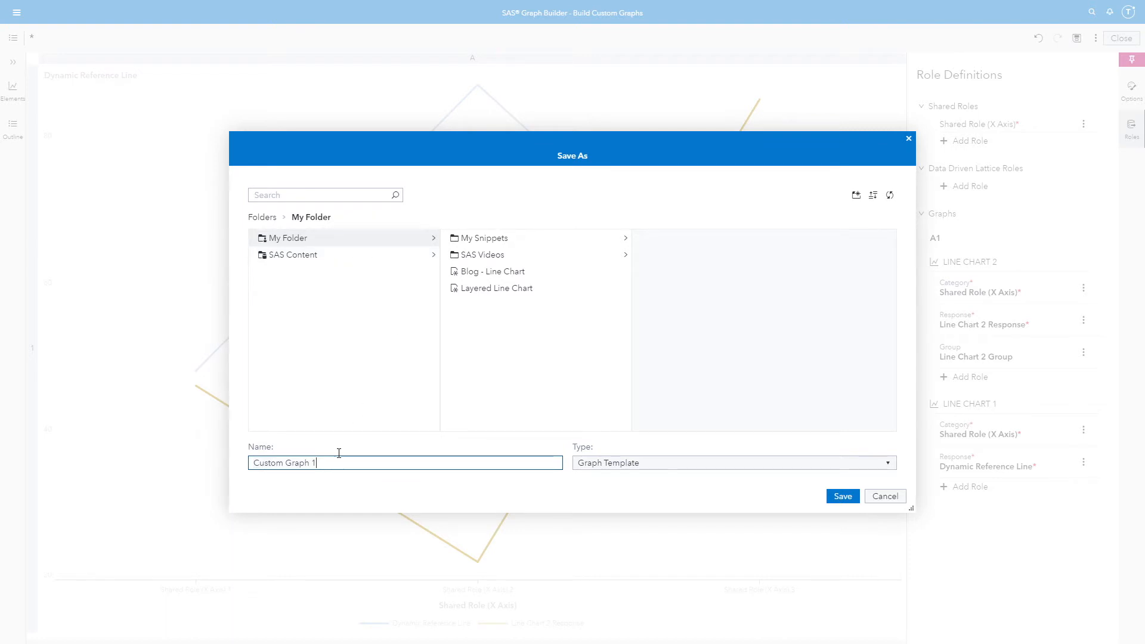
{"action": "type", "text": "Y"}
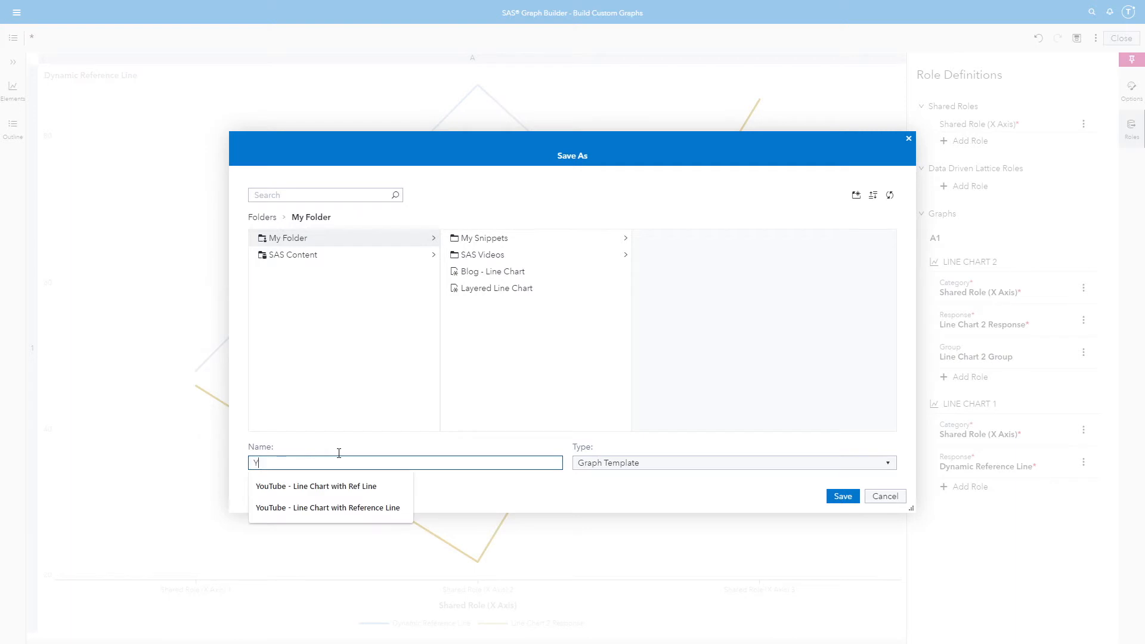
{"action": "type", "text": "ouTube - Demo Line Chart with Ref Line"}
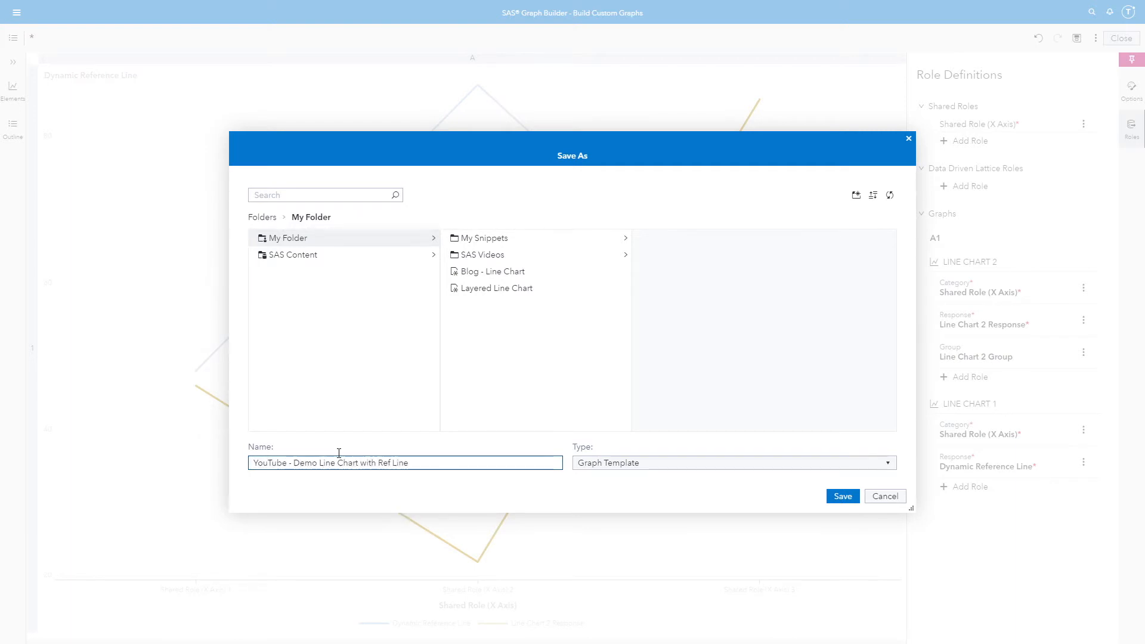
{"action": "left_click", "coordinate": [847, 497]}
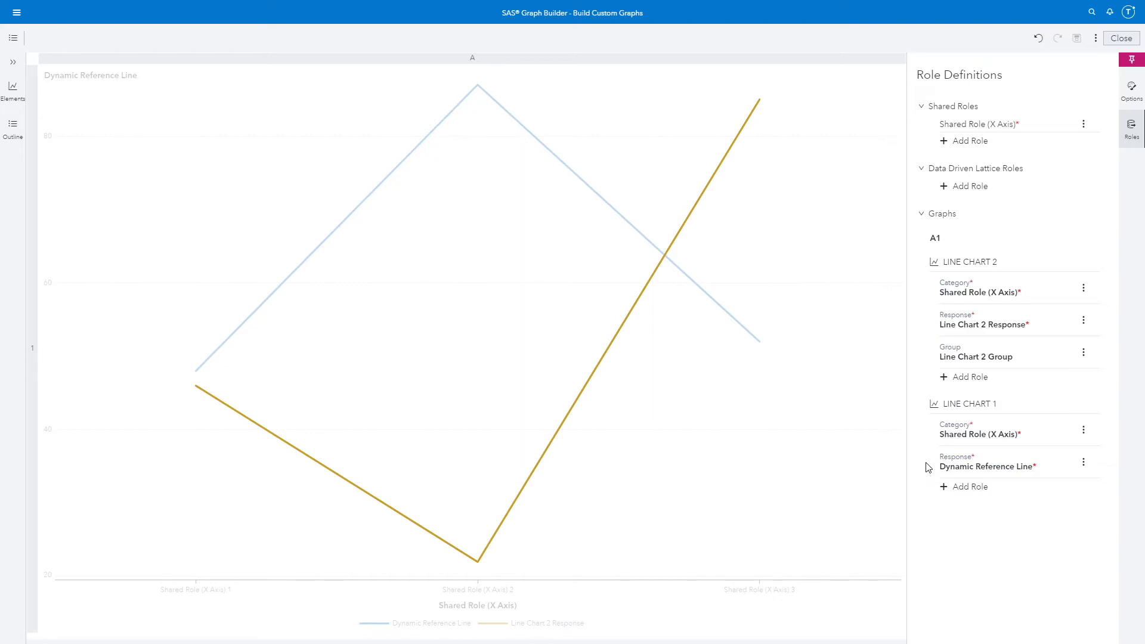
Style Line Chart 1's line with Pattern 5, a thickness of 5 and the Initial value line color.
{"action": "left_click", "coordinate": [1133, 89]}
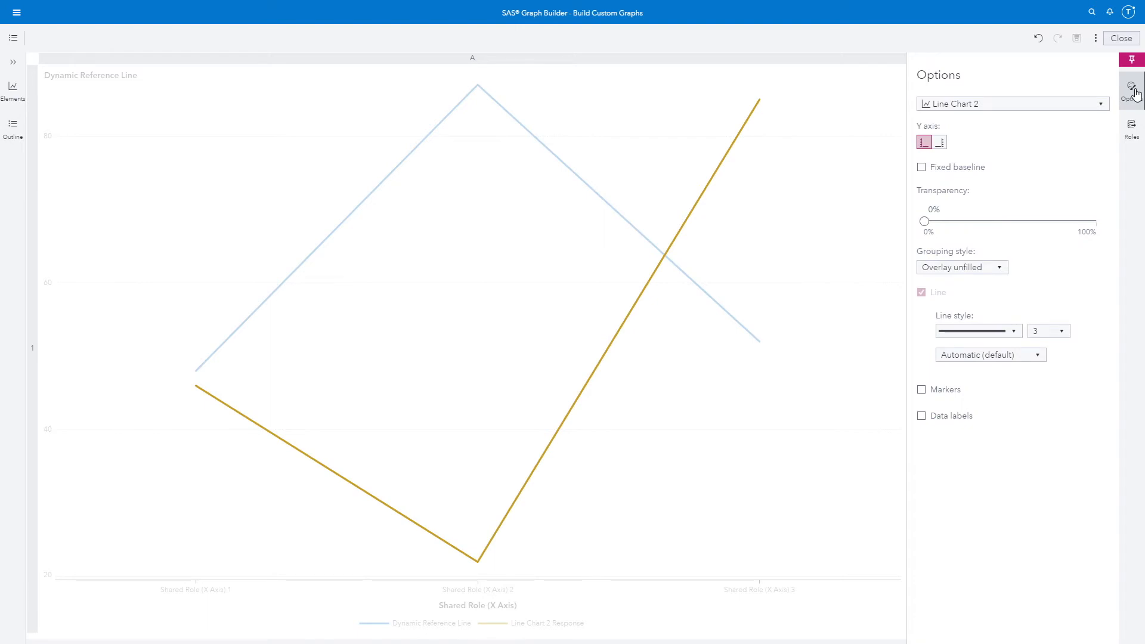
{"action": "left_click", "coordinate": [1040, 107]}
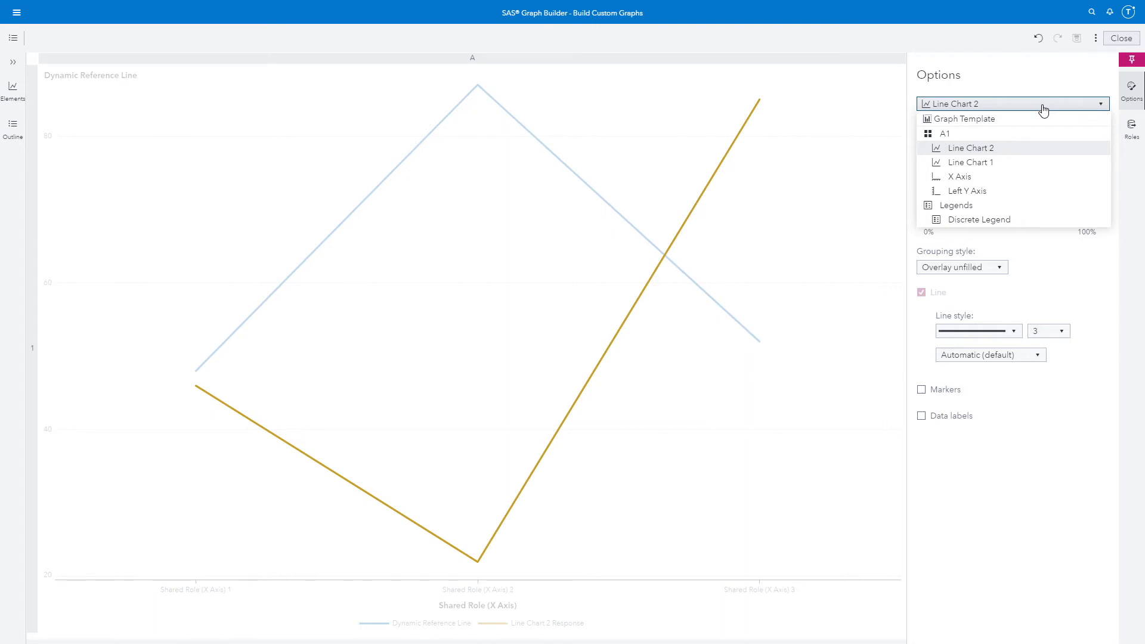
{"action": "left_click", "coordinate": [987, 164]}
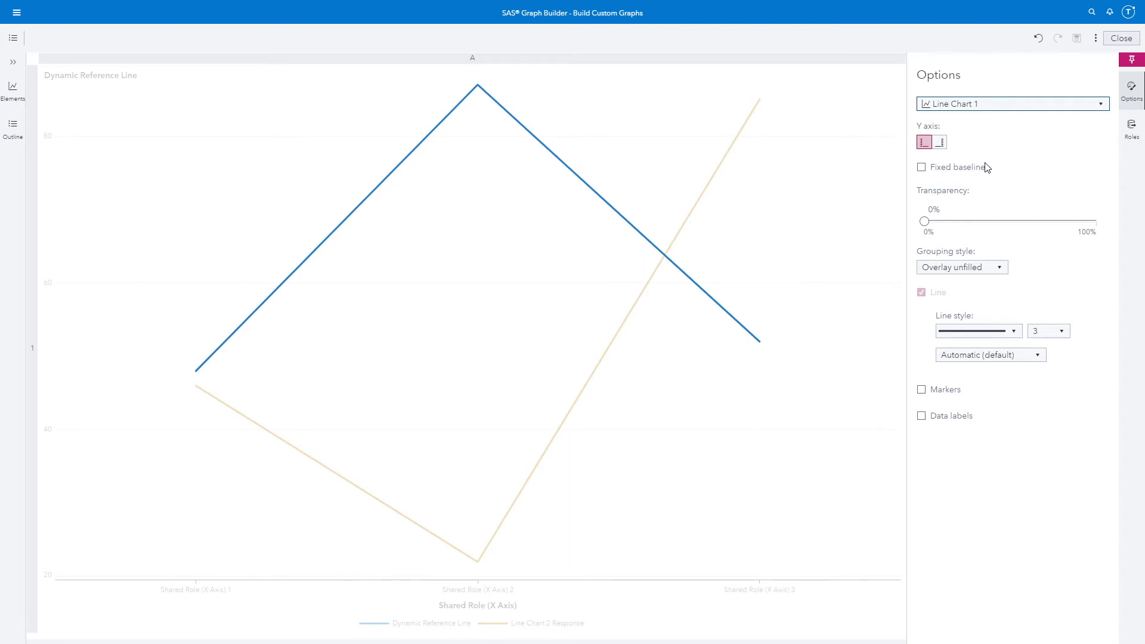
{"action": "left_click", "coordinate": [1012, 331]}
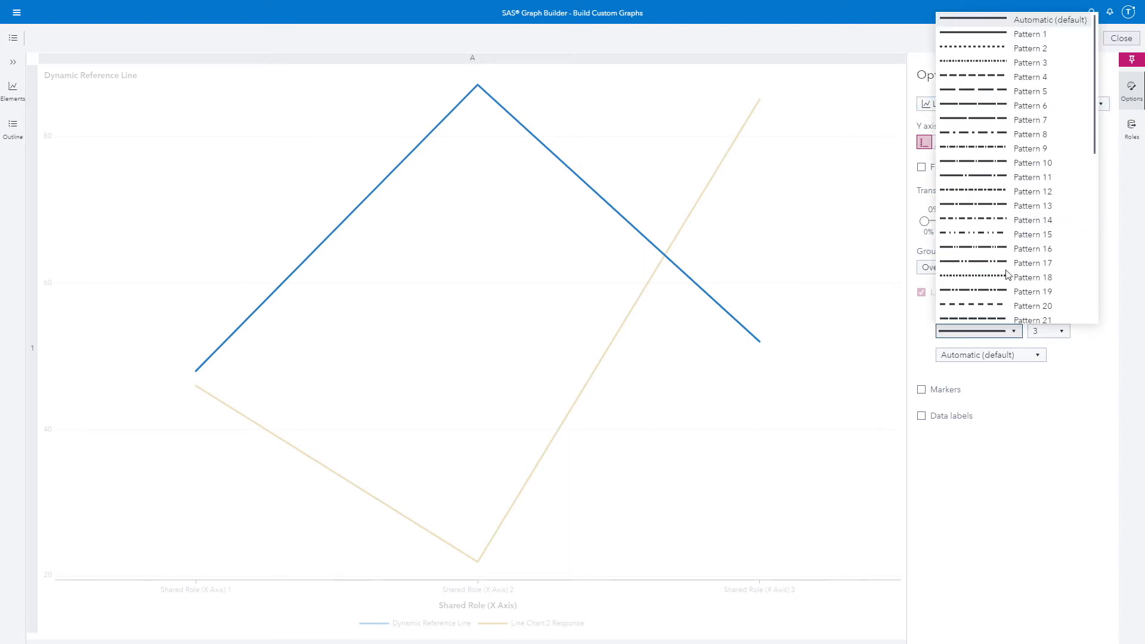
{"action": "left_click", "coordinate": [1029, 95]}
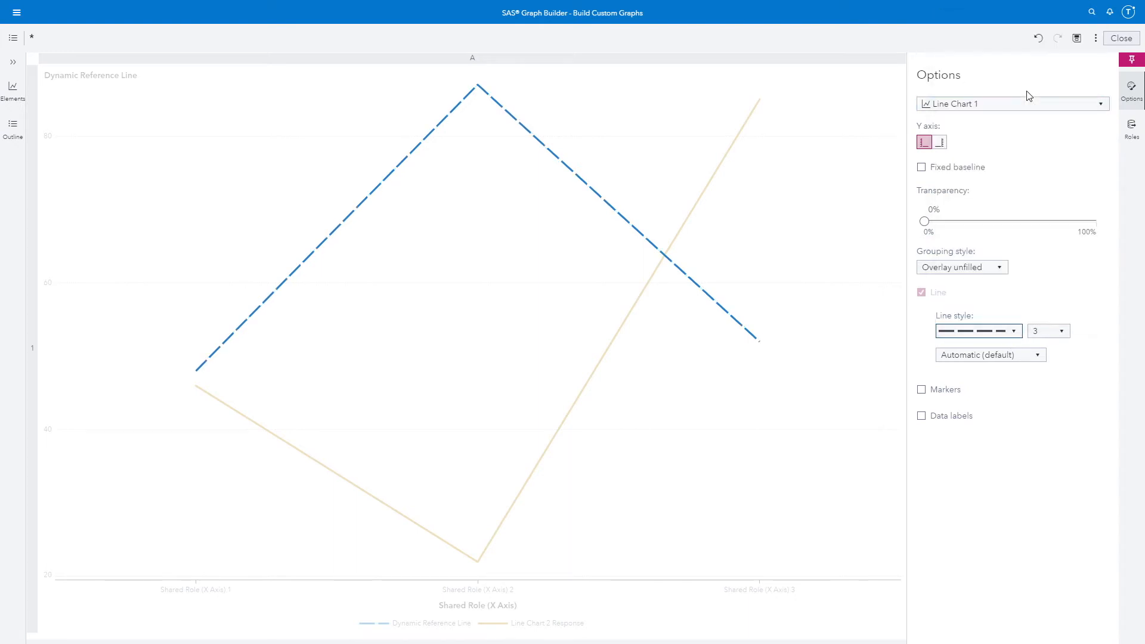
{"action": "left_click", "coordinate": [1061, 333]}
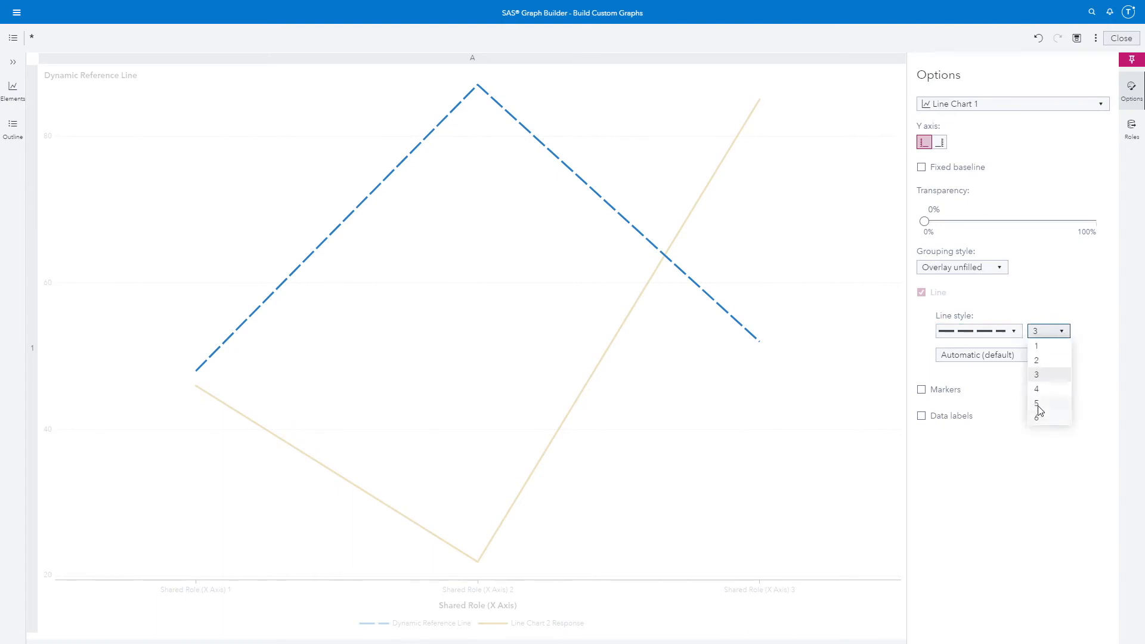
{"action": "left_click", "coordinate": [1037, 414]}
{"action": "left_click", "coordinate": [1039, 356]}
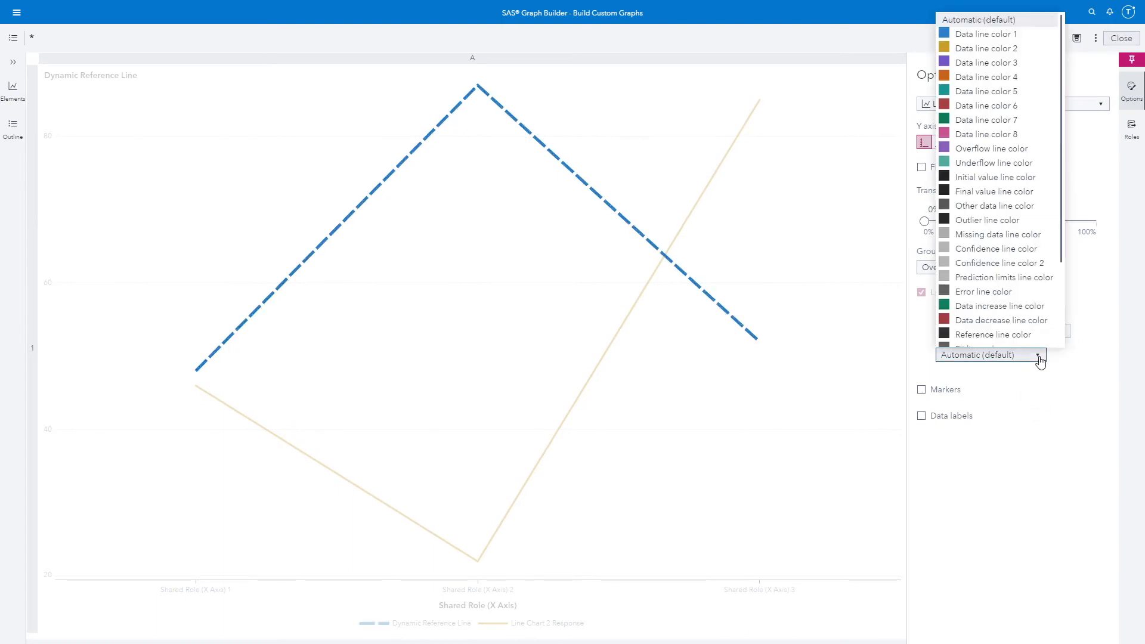
{"action": "left_click", "coordinate": [973, 179]}
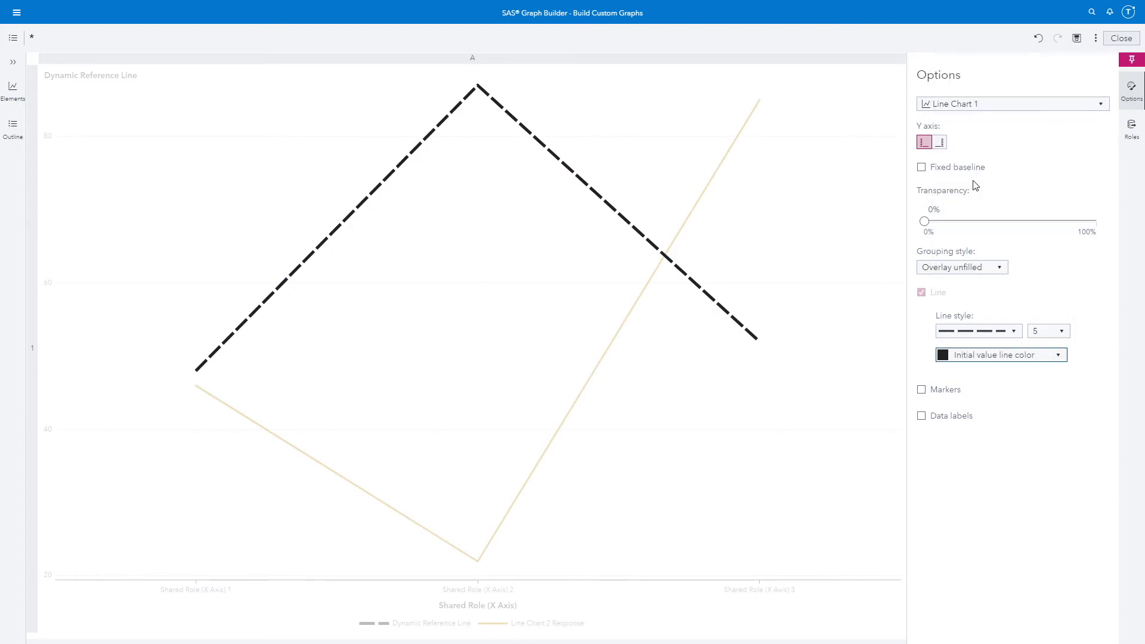
Hide the X Axis label and set its categorical values overlap handling to Always rotate.
{"action": "left_click", "coordinate": [1018, 105]}
{"action": "left_click", "coordinate": [997, 149]}
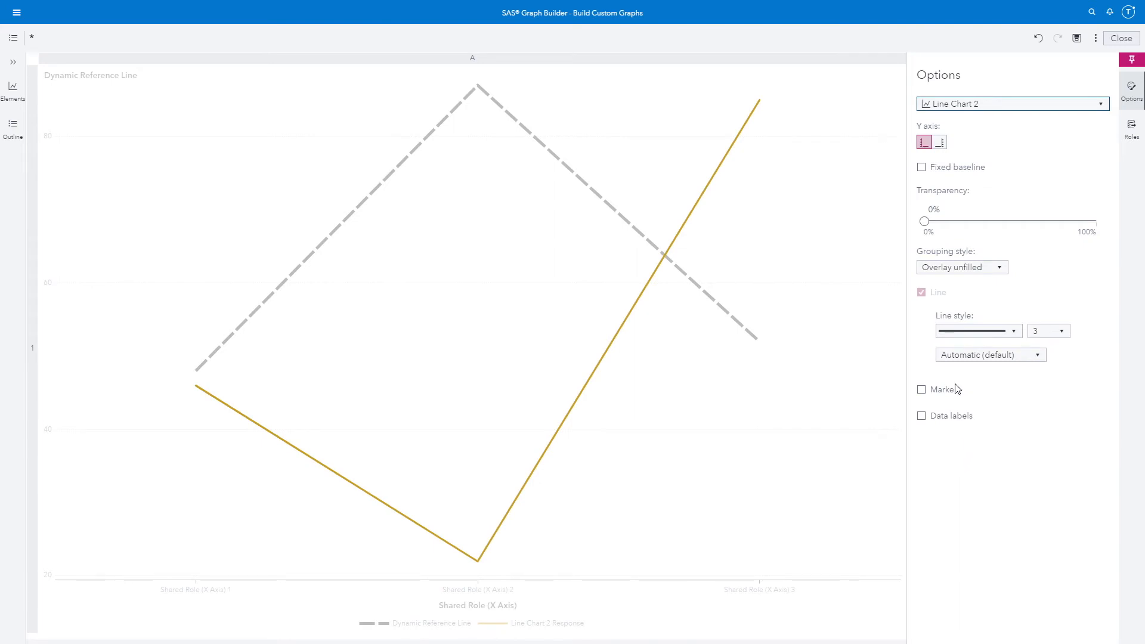
{"action": "left_click", "coordinate": [1003, 106]}
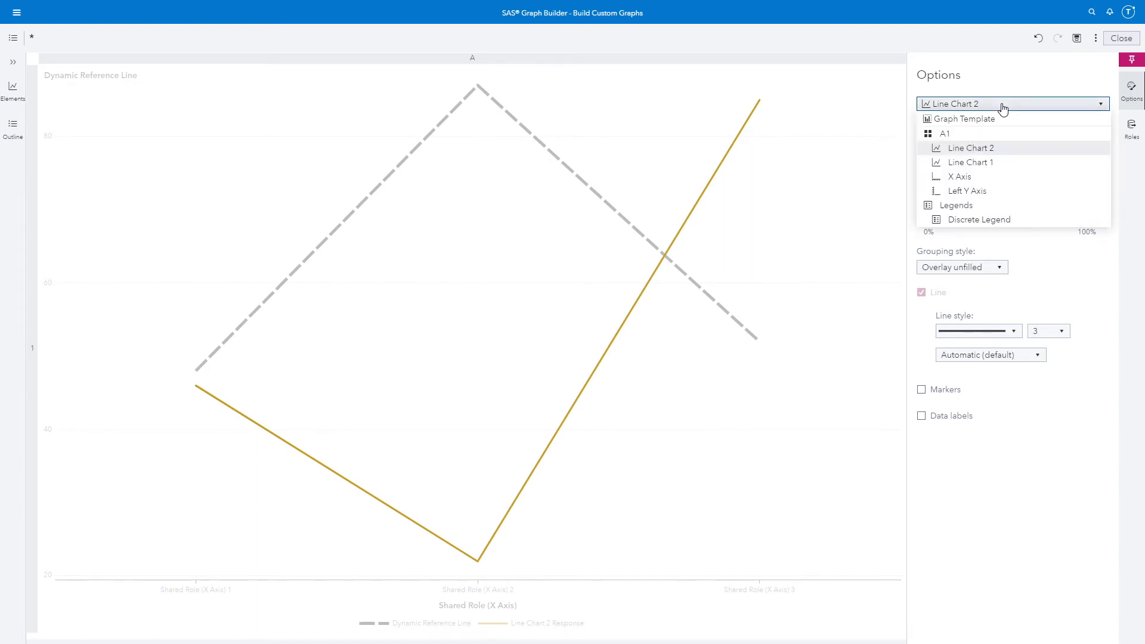
{"action": "left_click", "coordinate": [966, 178]}
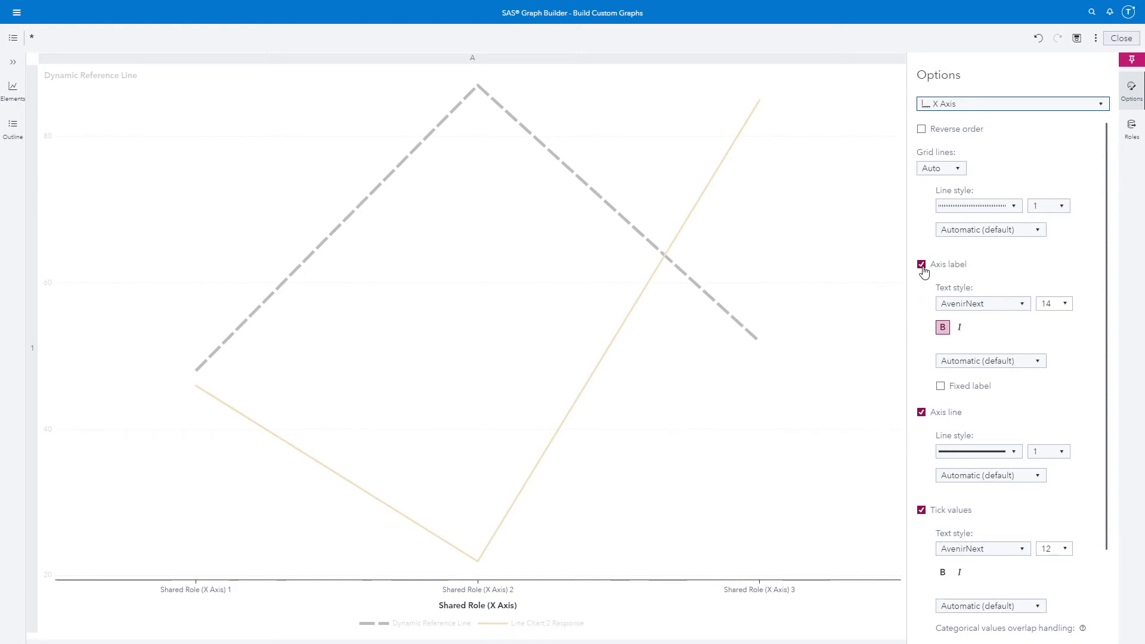
{"action": "left_click", "coordinate": [923, 265]}
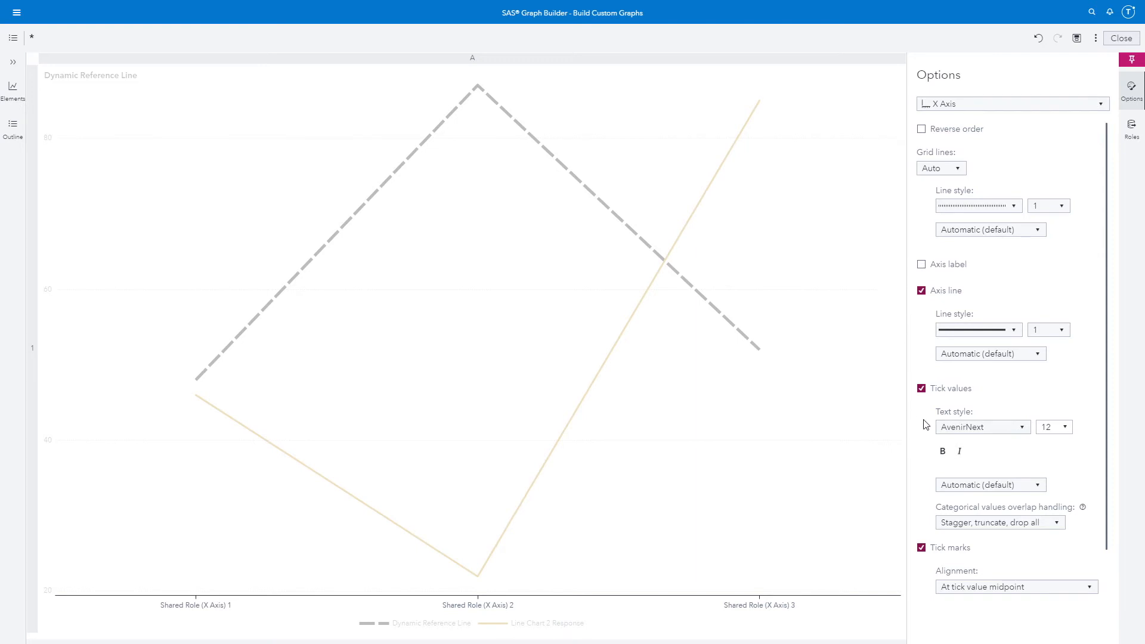
{"action": "left_click", "coordinate": [1048, 528]}
{"action": "left_click", "coordinate": [951, 435]}
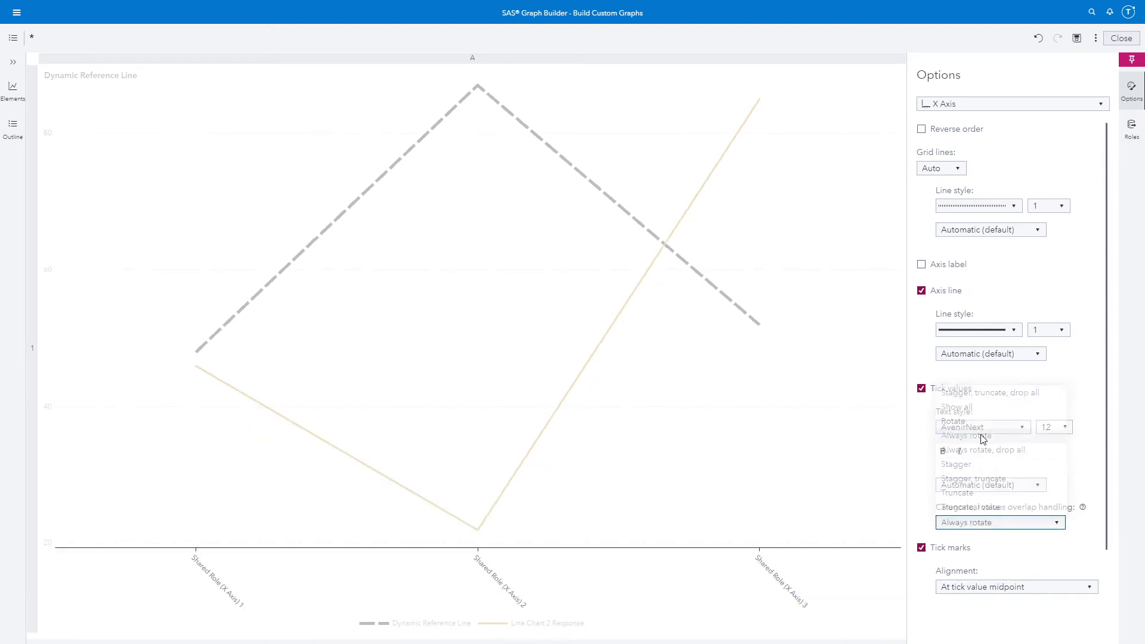
Save and close the custom graph, and switch to the YouTube - Line Chart with Dynamic Reference Line report in SAS Visual Analytics.
{"action": "left_click", "coordinate": [1077, 40]}
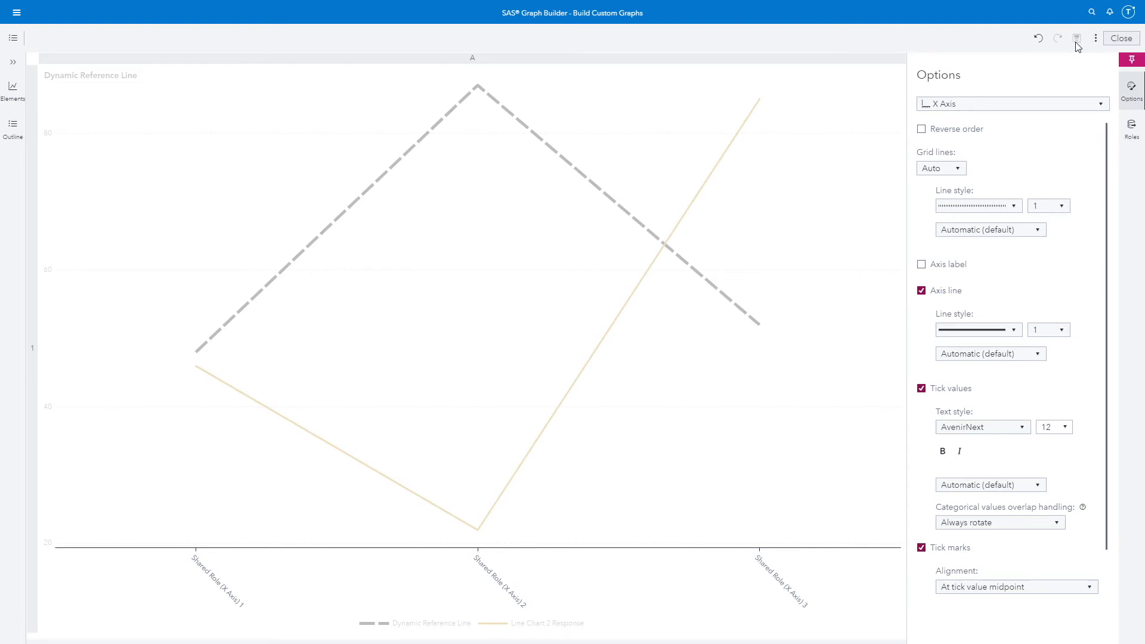
{"action": "left_click", "coordinate": [1118, 40]}
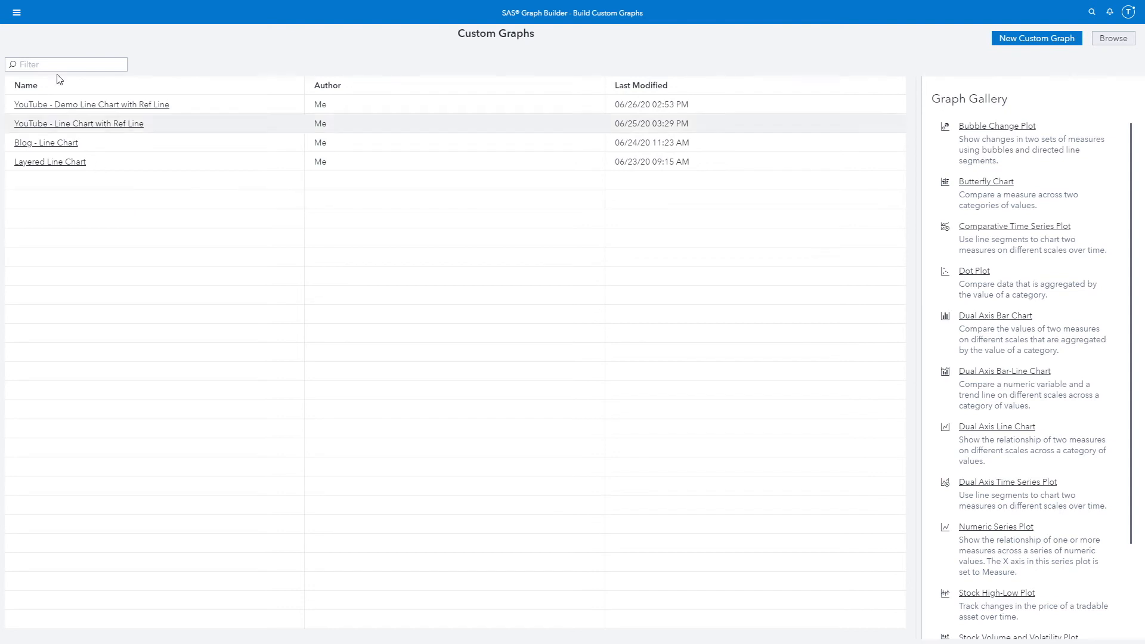
{"action": "left_click", "coordinate": [16, 13]}
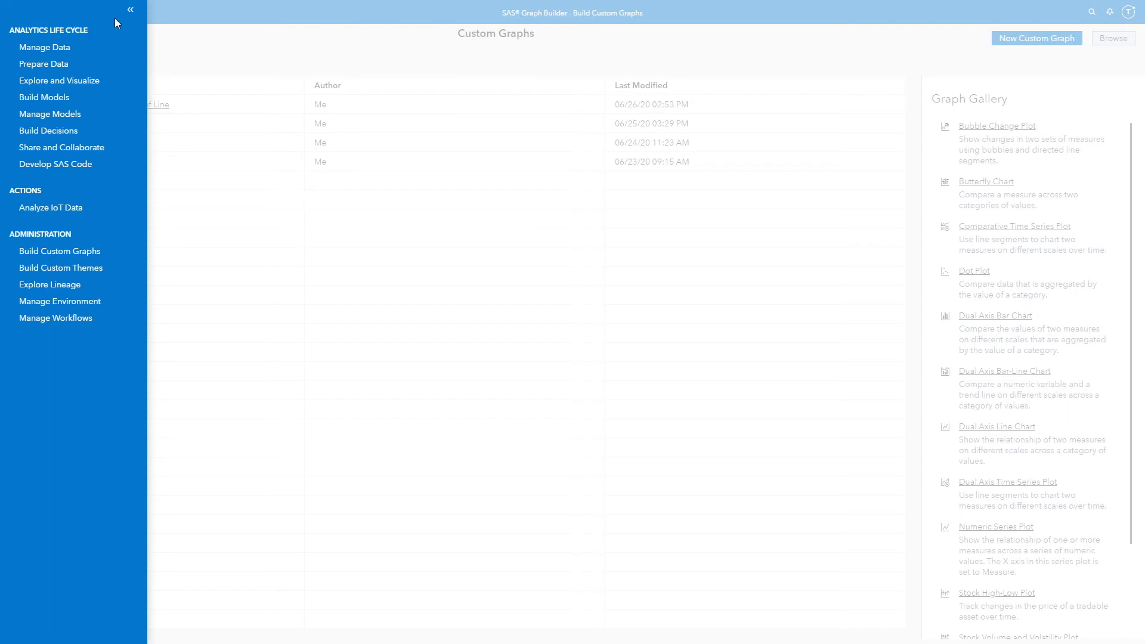
{"action": "left_click", "coordinate": [99, 87]}
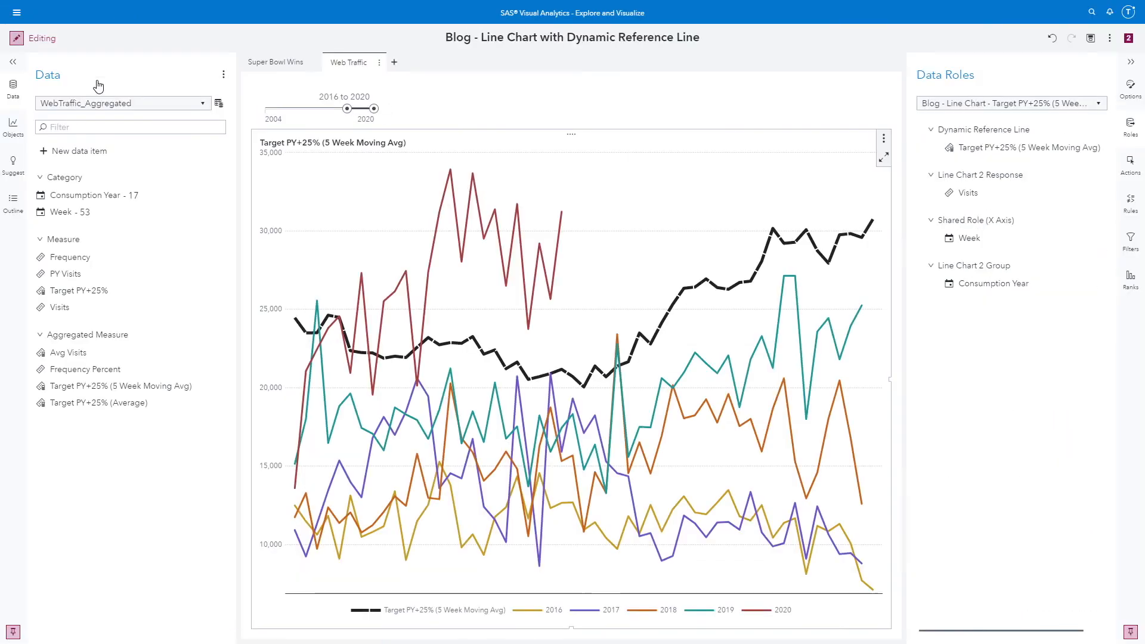
{"action": "left_click", "coordinate": [1128, 40]}
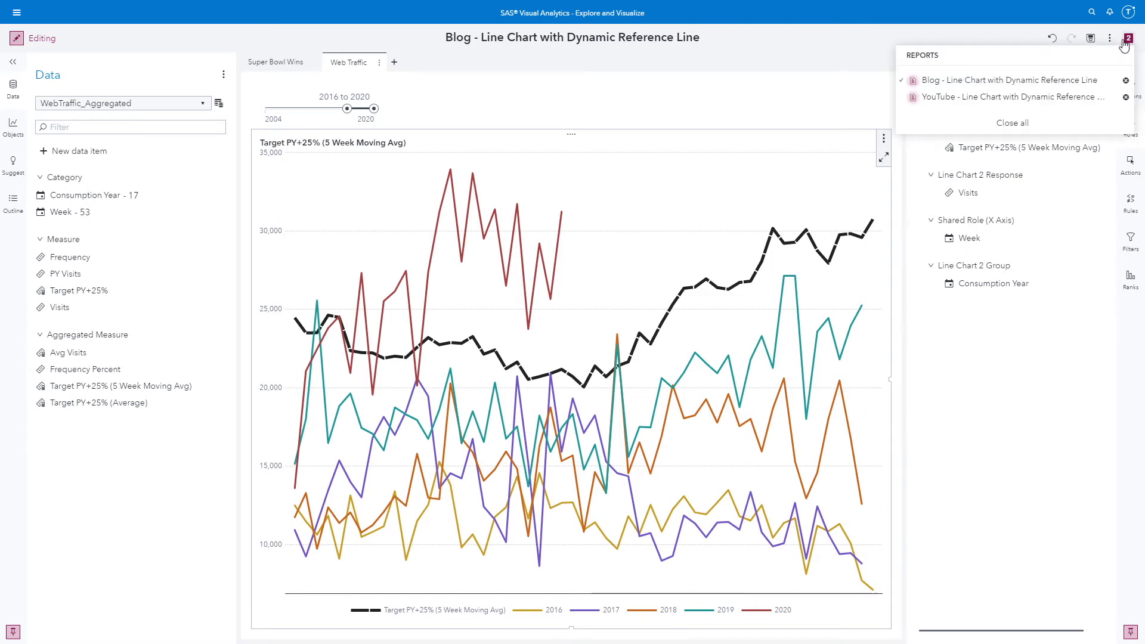
{"action": "left_click", "coordinate": [1020, 100]}
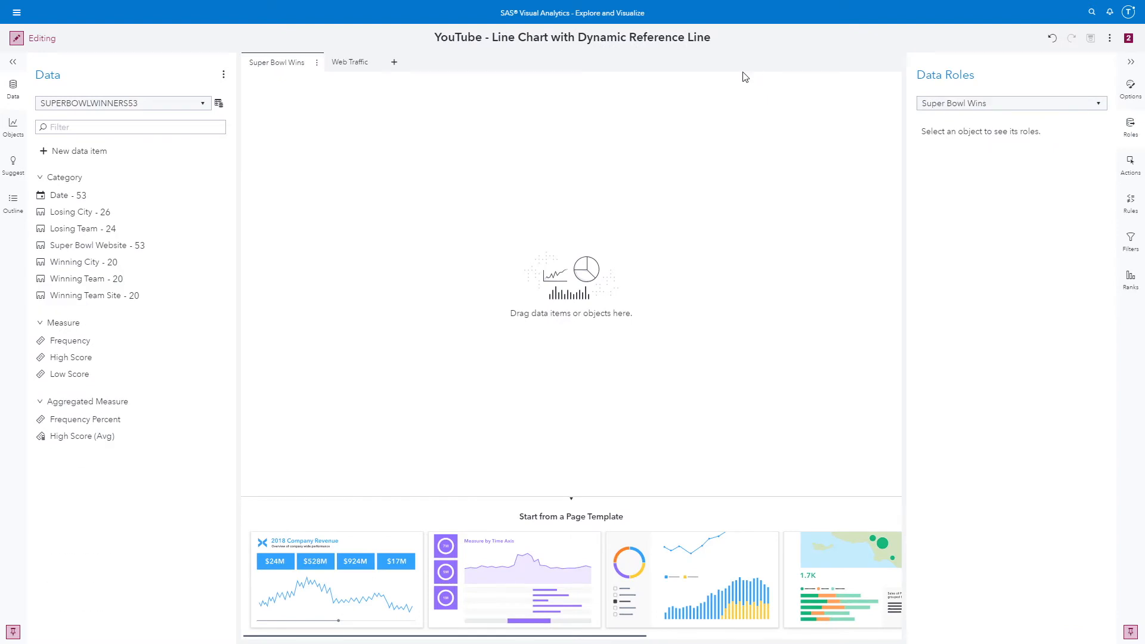
Import the custom graph YouTube - Demo Line Chart with Ref Line and place it on the Super Bowl Wins page.
{"action": "left_click", "coordinate": [13, 127]}
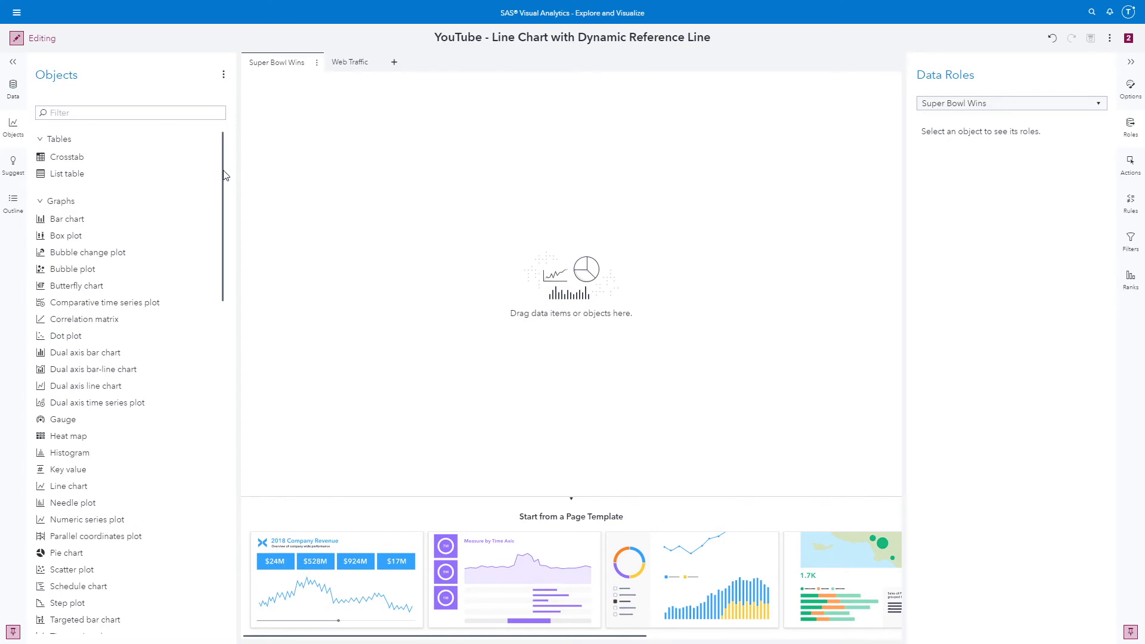
{"action": "left_click_drag", "start_coordinate": [226, 182], "coordinate": [235, 152]}
{"action": "left_click_drag", "start_coordinate": [225, 194], "coordinate": [221, 302]}
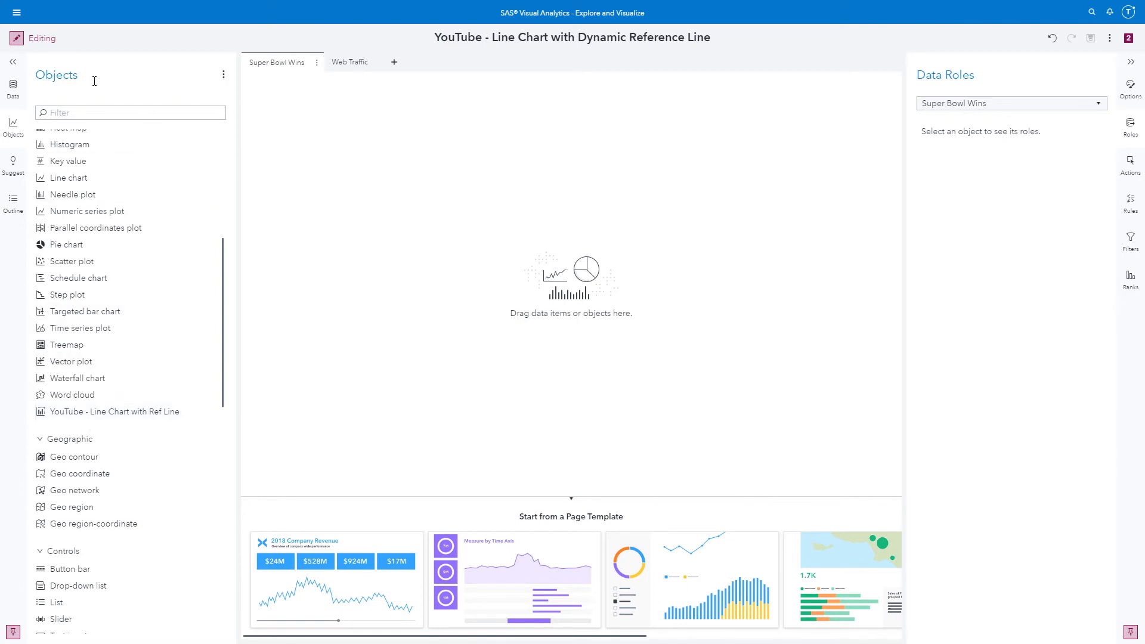
{"action": "left_click", "coordinate": [224, 76]}
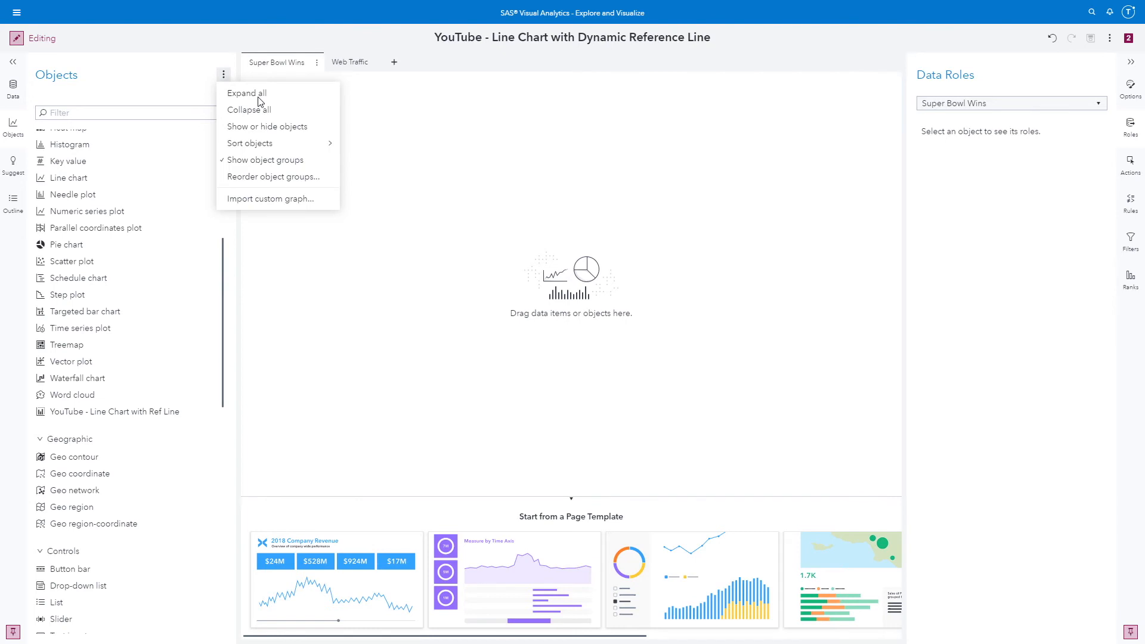
{"action": "left_click", "coordinate": [284, 199]}
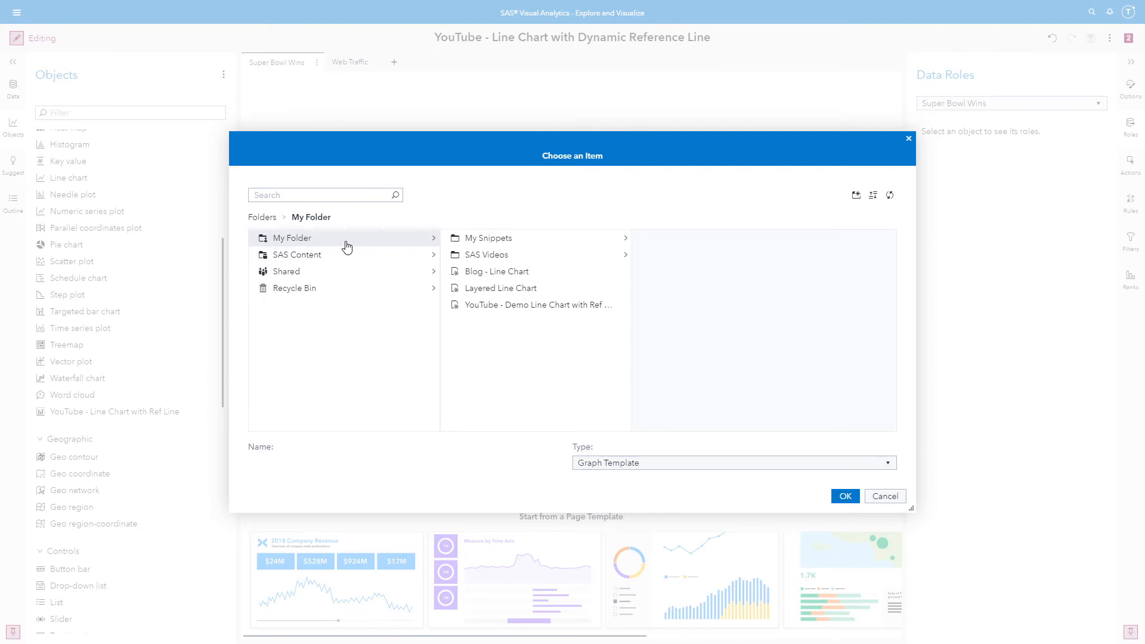
{"action": "left_click", "coordinate": [489, 307]}
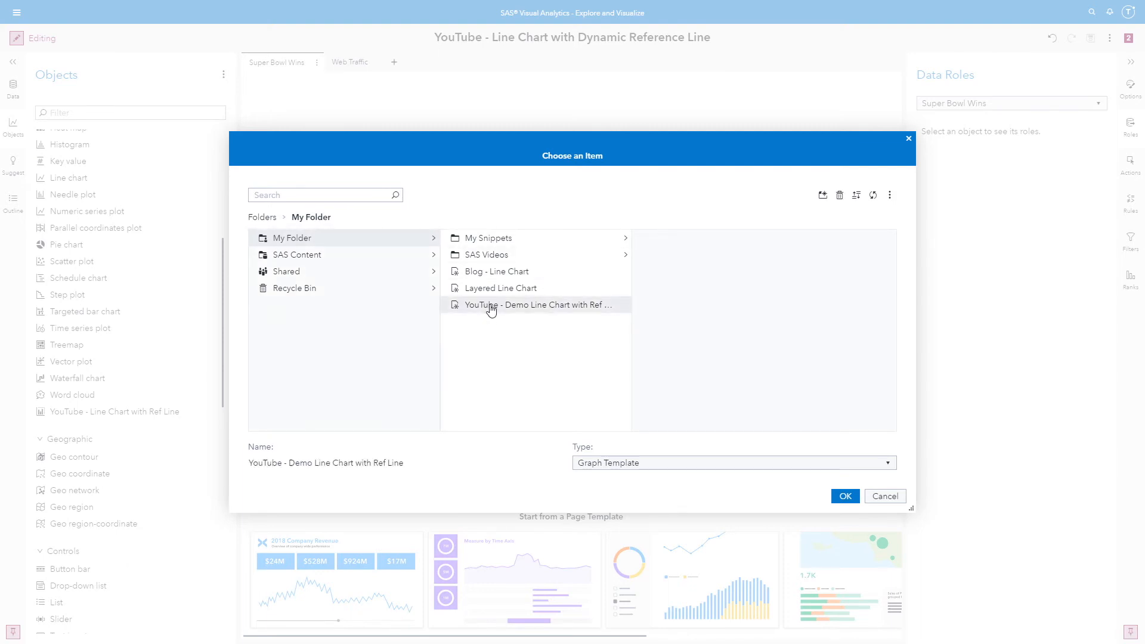
{"action": "left_click", "coordinate": [845, 497]}
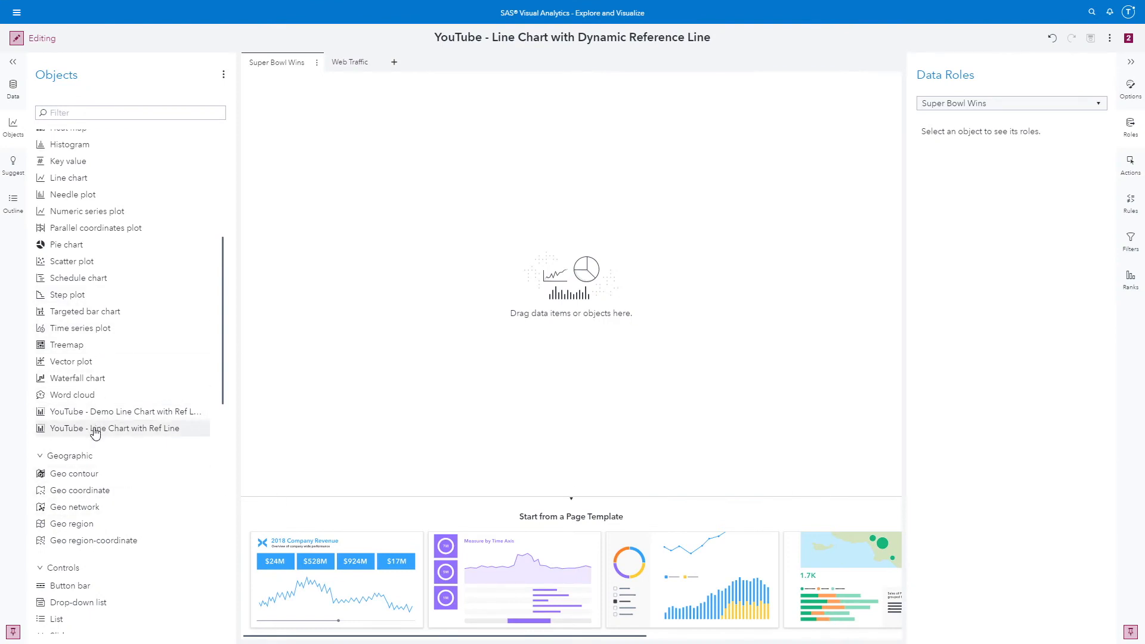
{"action": "left_click_drag", "start_coordinate": [110, 411], "coordinate": [604, 314]}
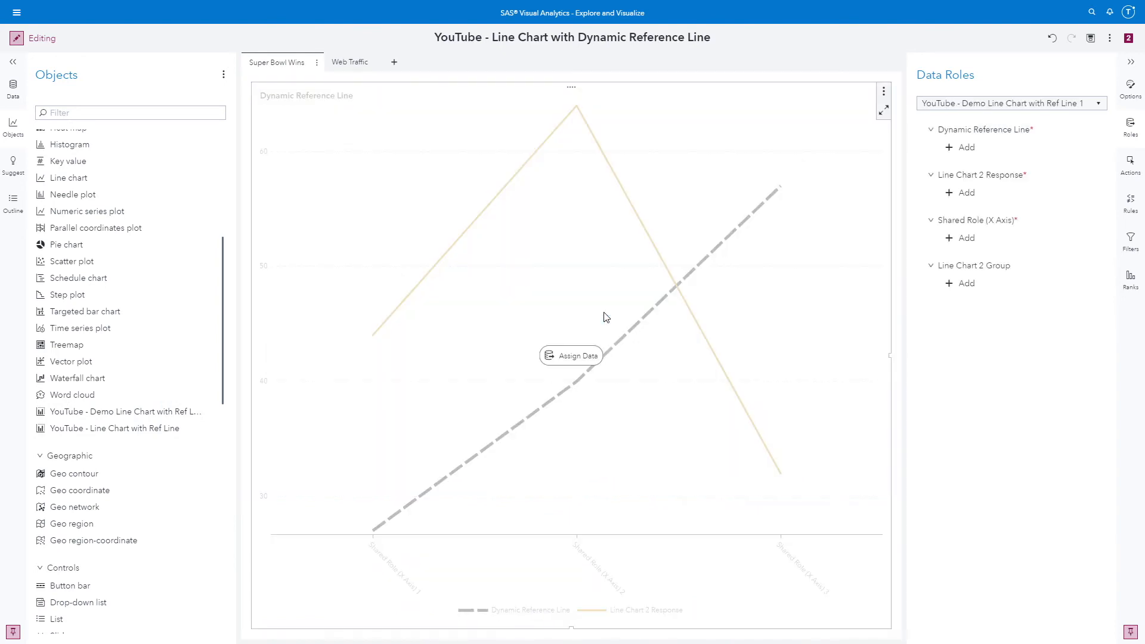
Assign Date to the Shared Role (X Axis) and High Score to the Line Chart 2 Response role.
{"action": "left_click", "coordinate": [13, 91]}
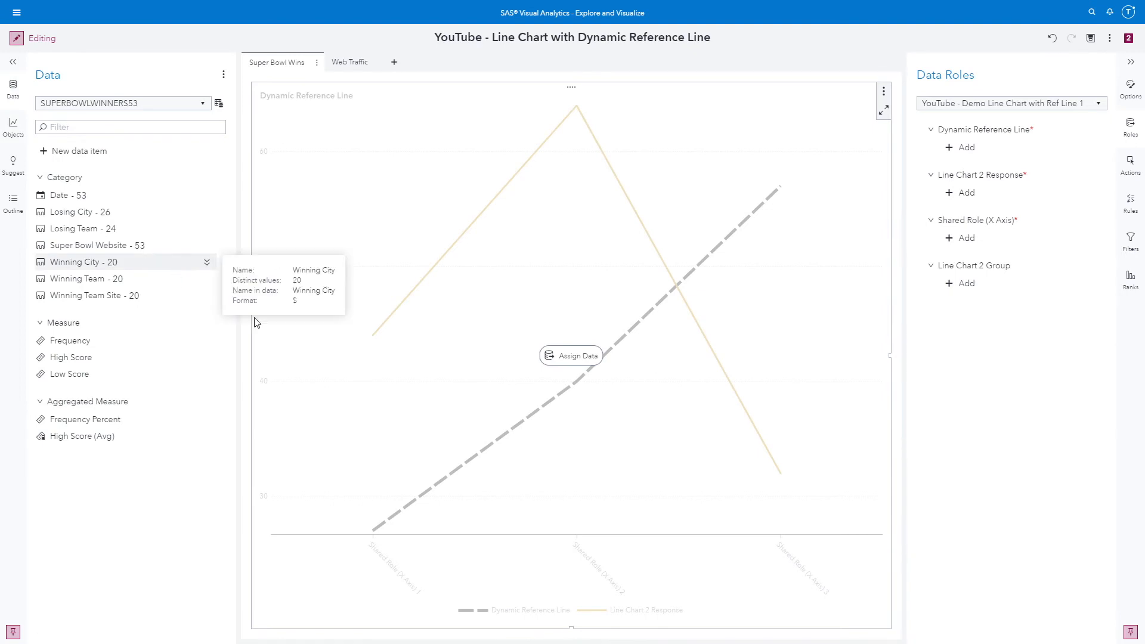
{"action": "left_click", "coordinate": [962, 237]}
{"action": "left_click", "coordinate": [838, 203]}
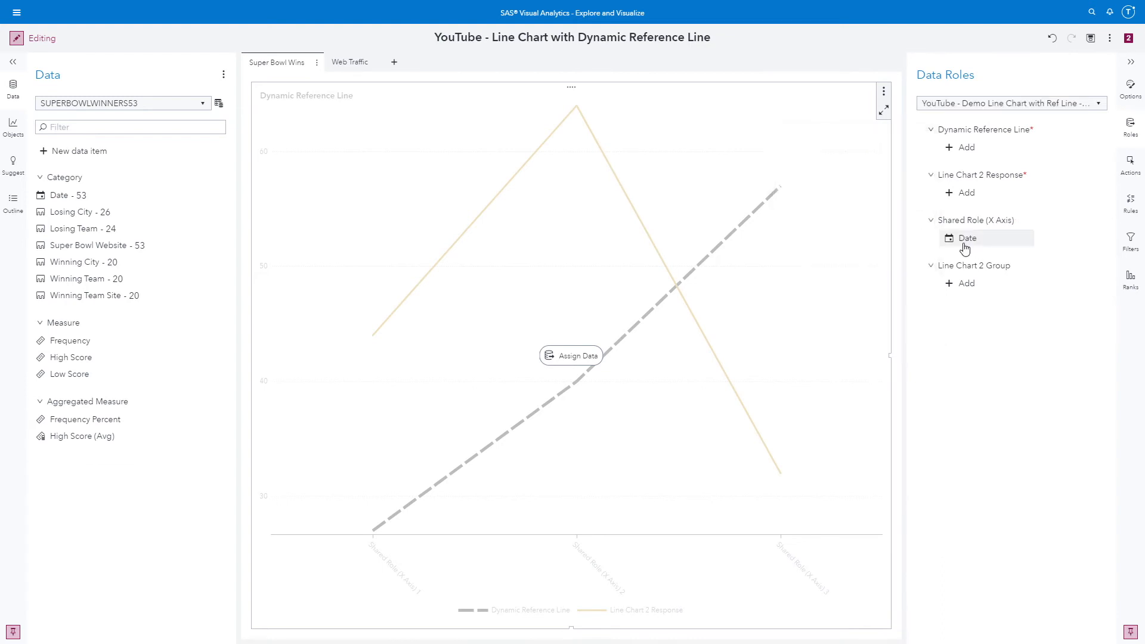
{"action": "left_click", "coordinate": [969, 192]}
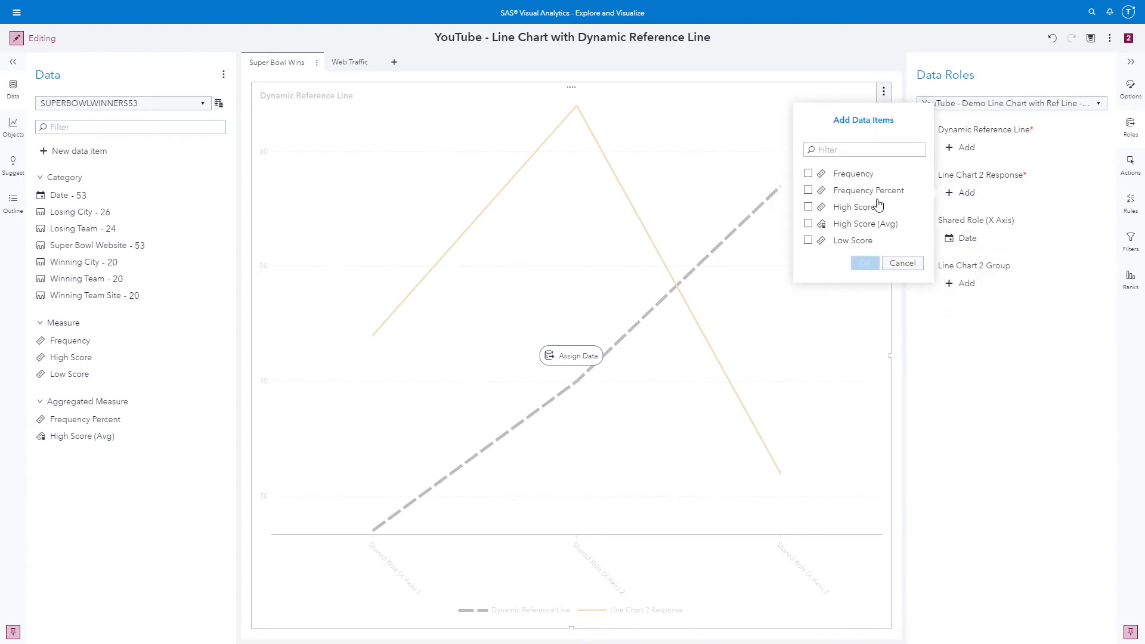
{"action": "left_click", "coordinate": [865, 207]}
{"action": "left_click", "coordinate": [865, 263]}
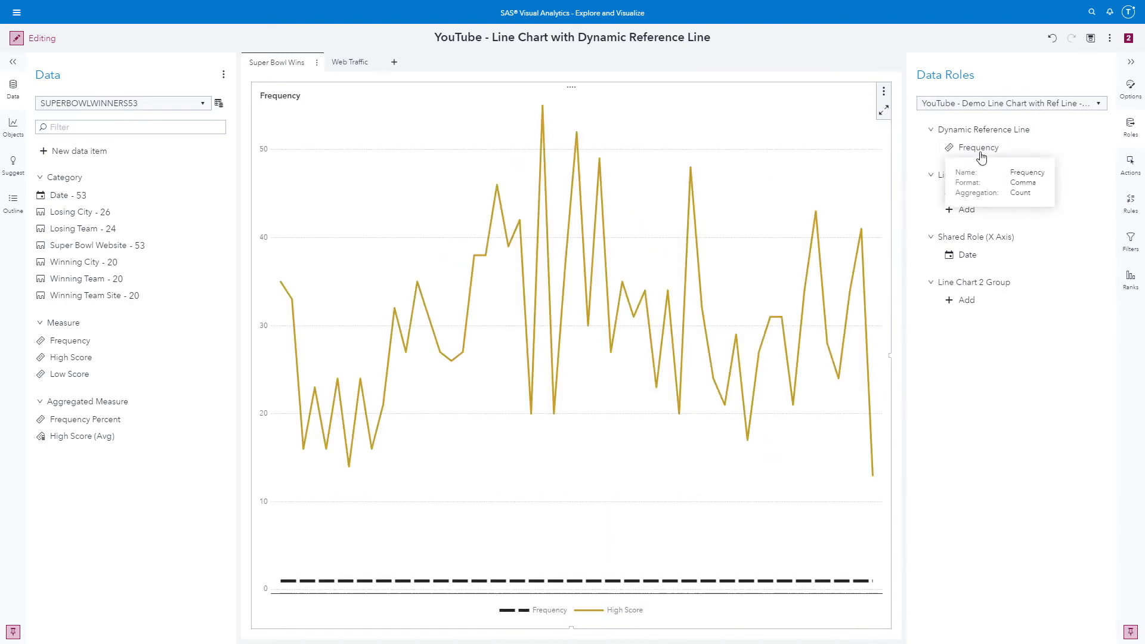
Replace Frequency with High Score (Avg) in the Dynamic Reference Line role.
{"action": "left_click", "coordinate": [978, 149]}
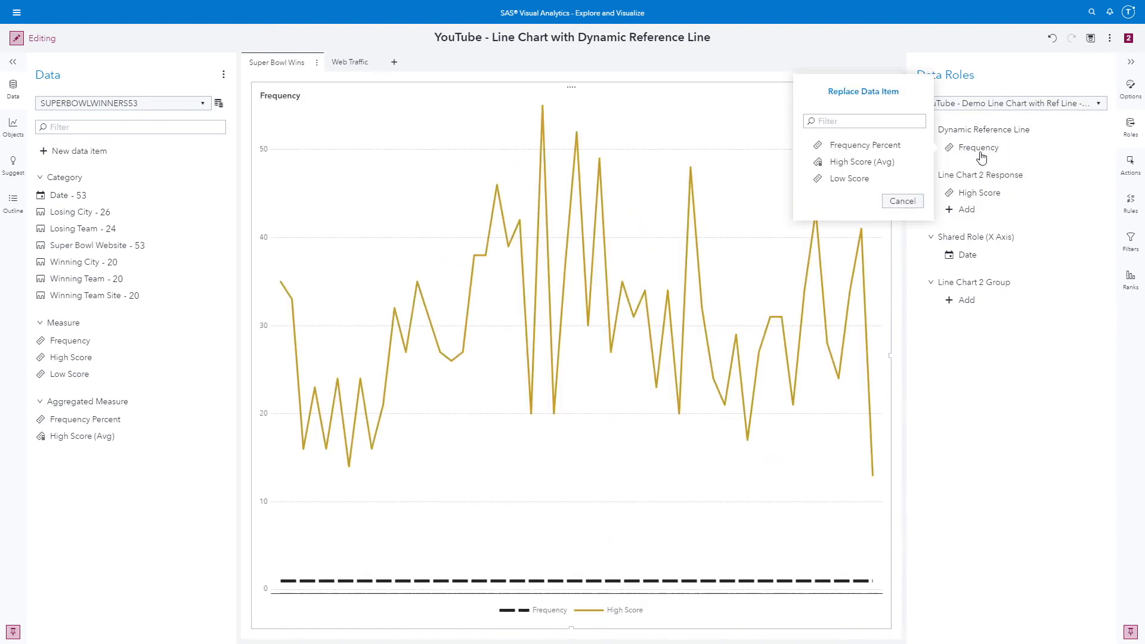
{"action": "left_click", "coordinate": [853, 164]}
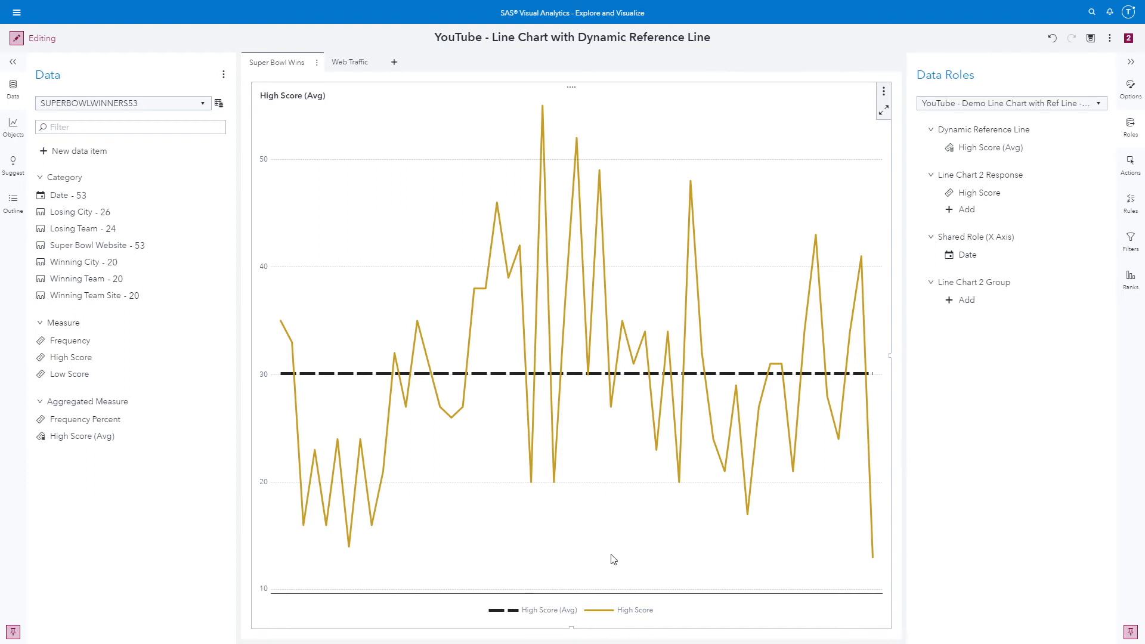
Set the chart's second Line/Marker colour to dark green and the first to indigo.
{"action": "left_click", "coordinate": [1134, 91]}
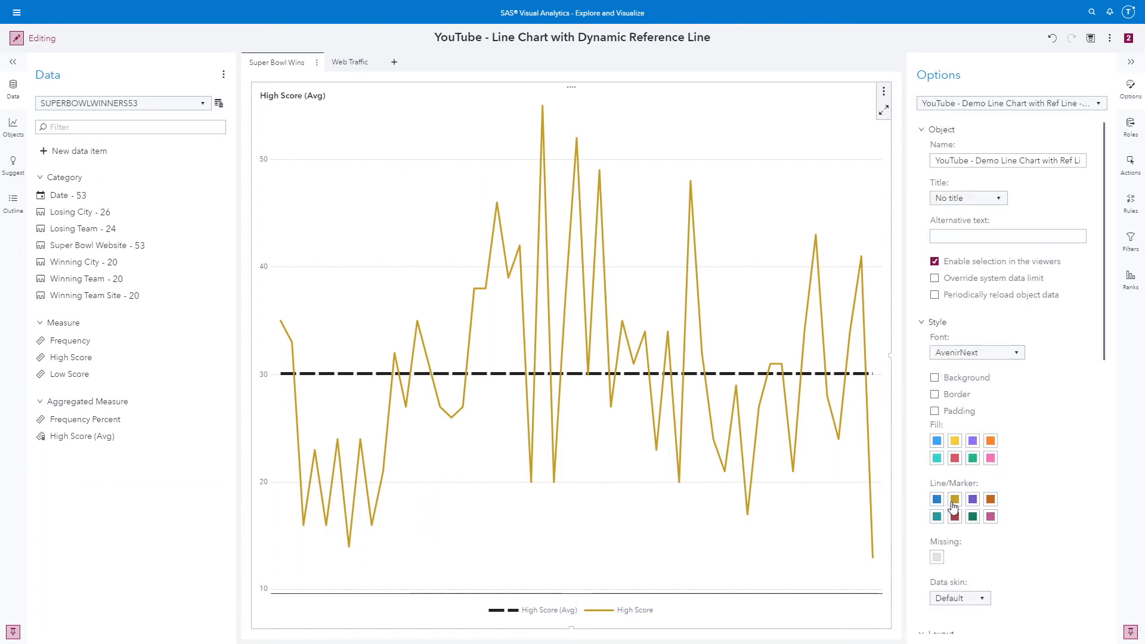
{"action": "left_click", "coordinate": [956, 505]}
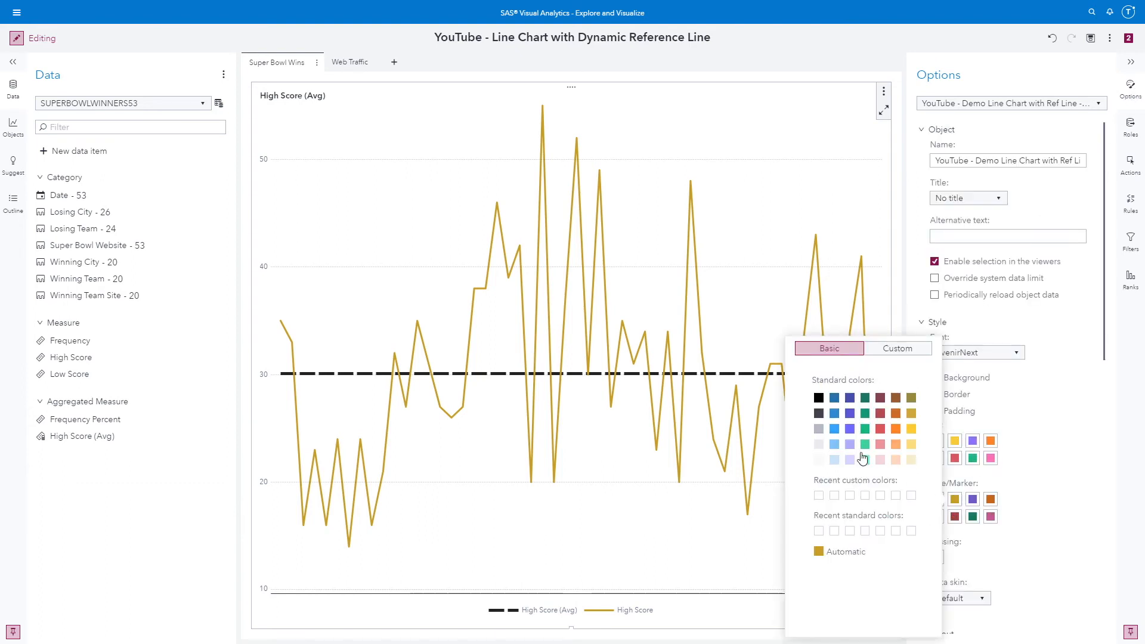
{"action": "left_click", "coordinate": [865, 398]}
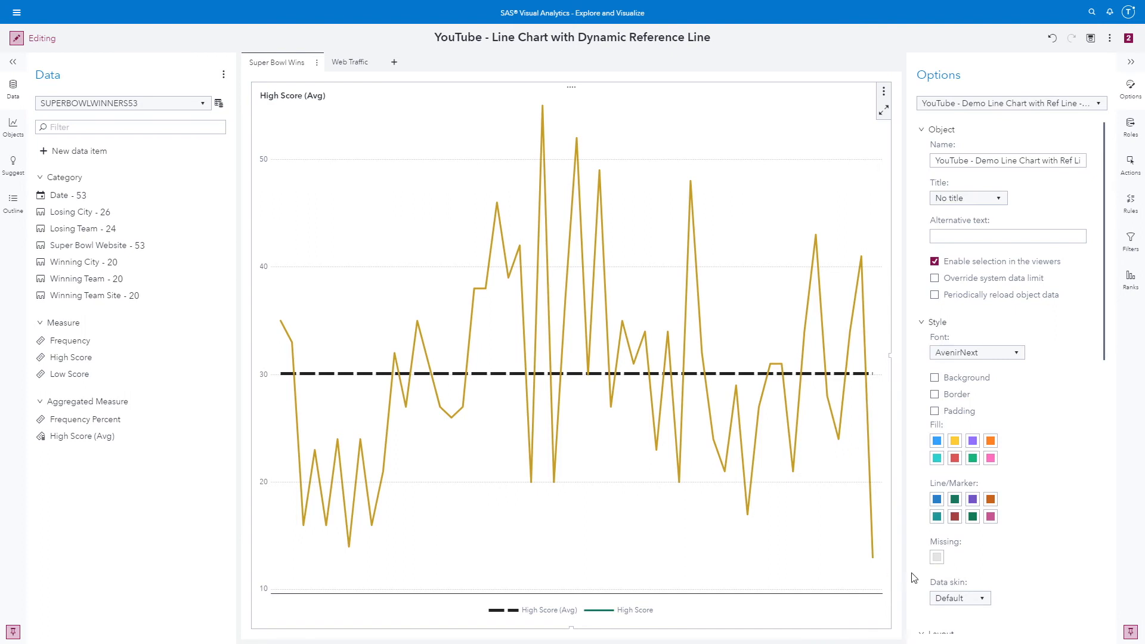
{"action": "left_click", "coordinate": [937, 499]}
{"action": "left_click", "coordinate": [602, 578]}
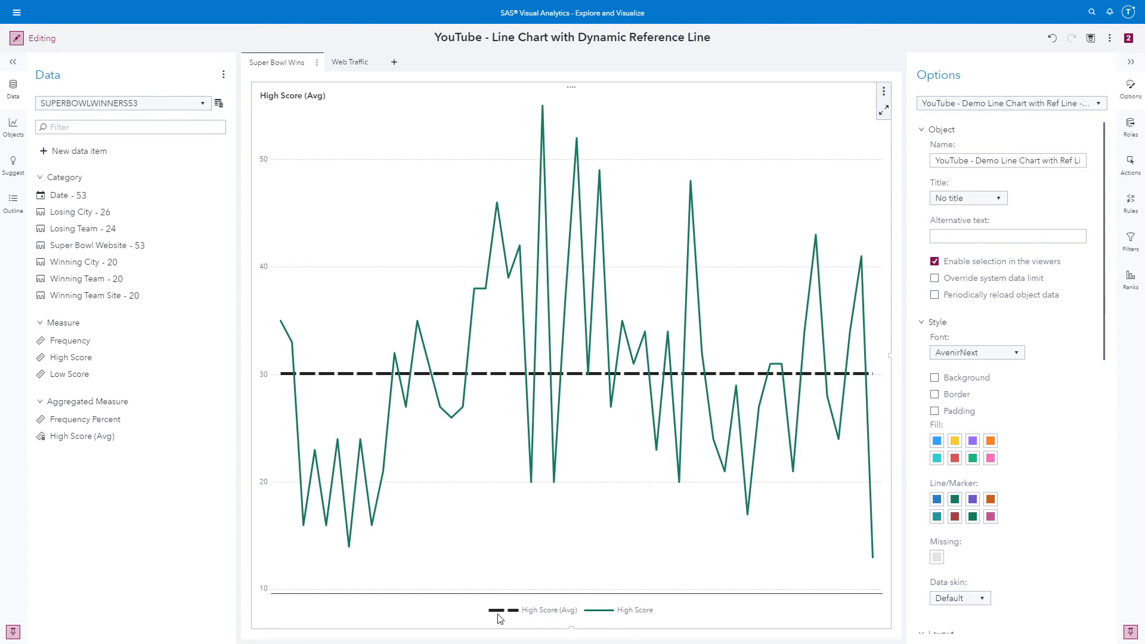
{"action": "left_click", "coordinate": [937, 501]}
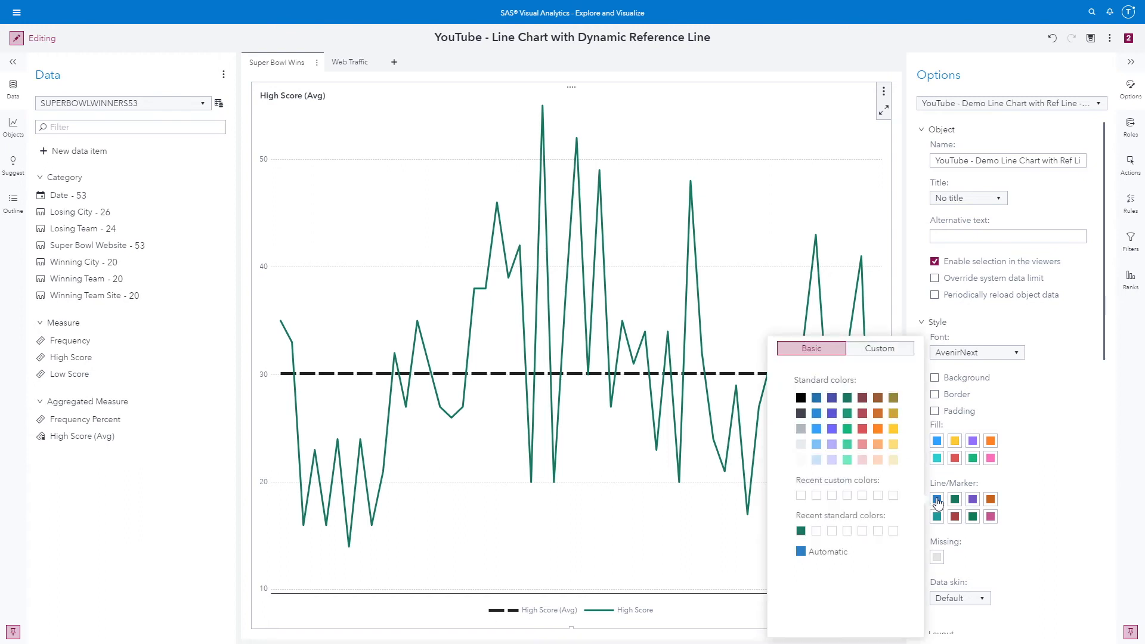
{"action": "left_click", "coordinate": [832, 413]}
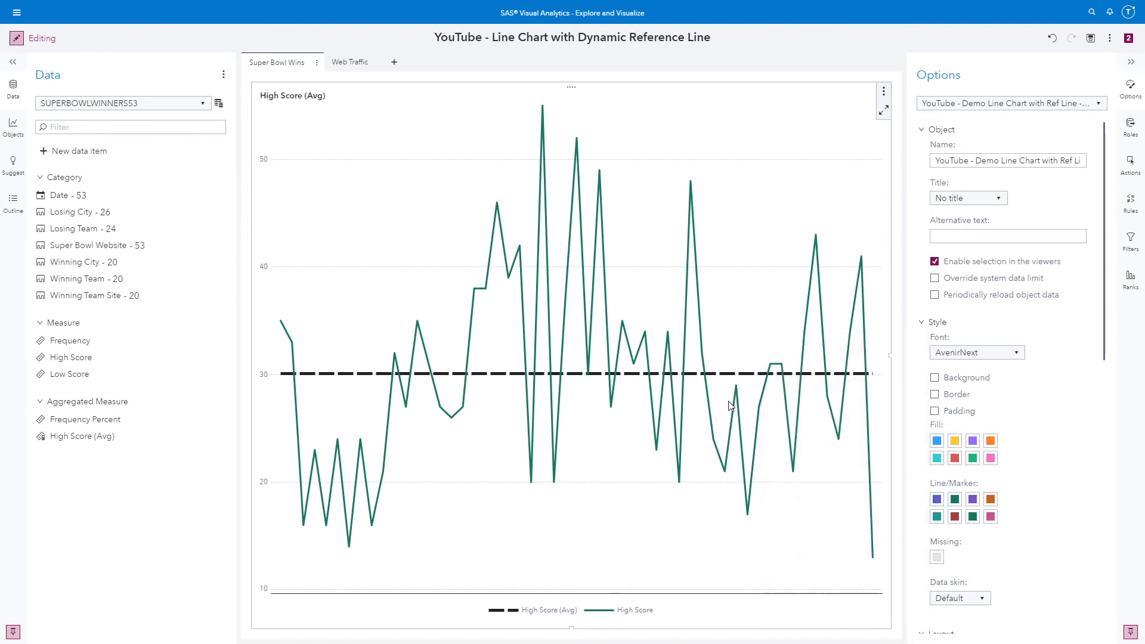
Add the YouTube - Demo Line Chart with Ref Line graph below the Consumption Year slider on the Web Traffic page.
{"action": "left_click", "coordinate": [352, 63]}
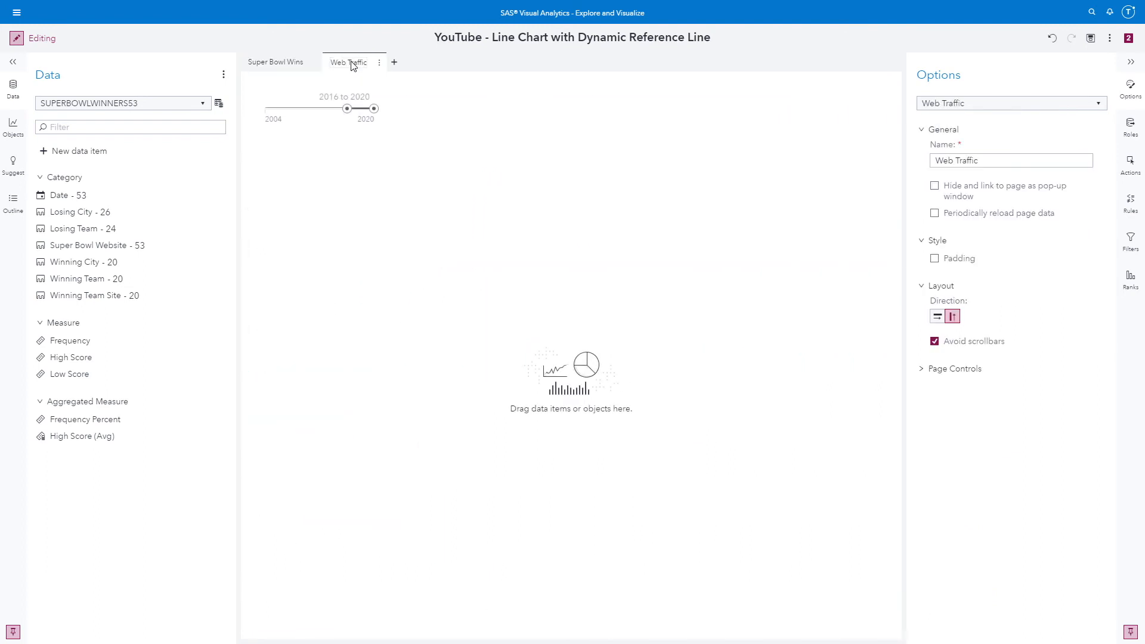
{"action": "left_click", "coordinate": [296, 96]}
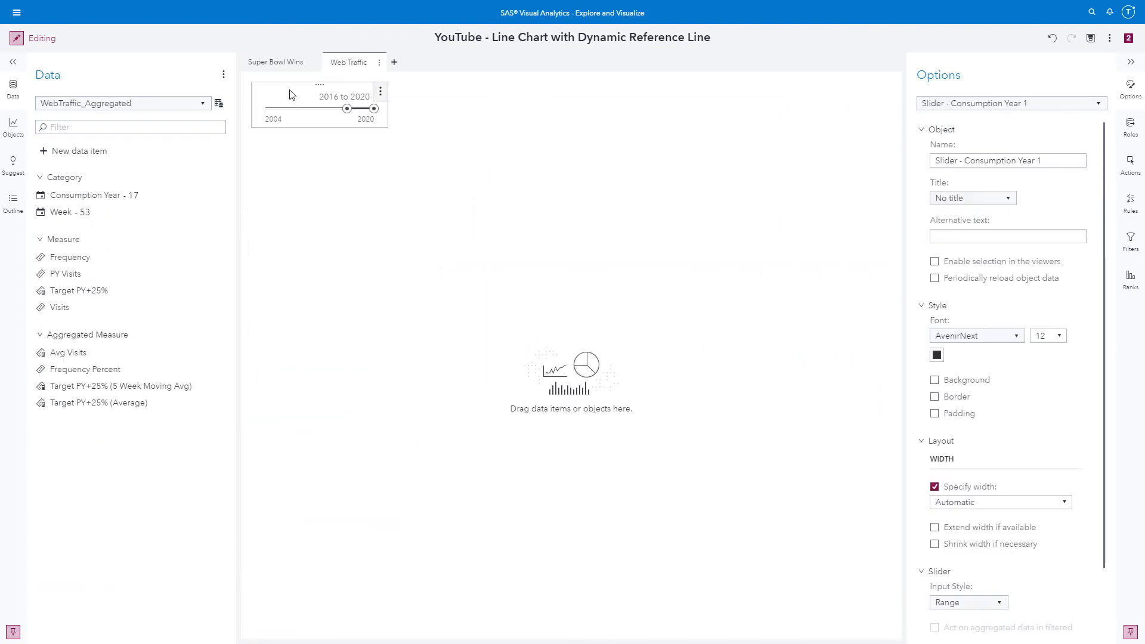
{"action": "left_click", "coordinate": [12, 131]}
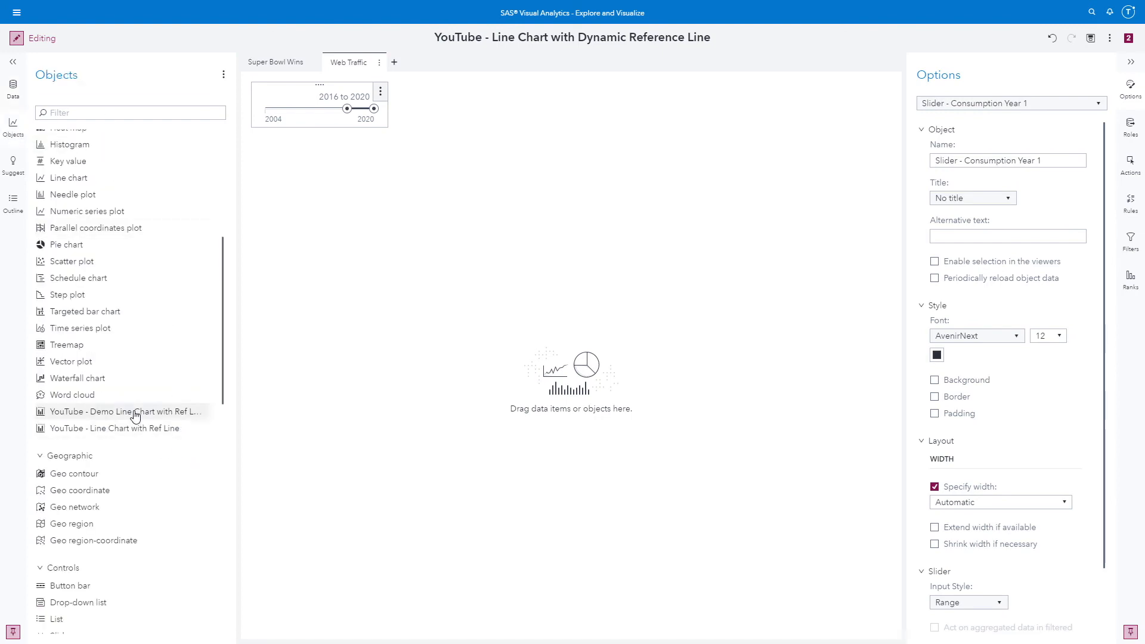
{"action": "left_click_drag", "start_coordinate": [620, 374], "coordinate": [618, 373]}
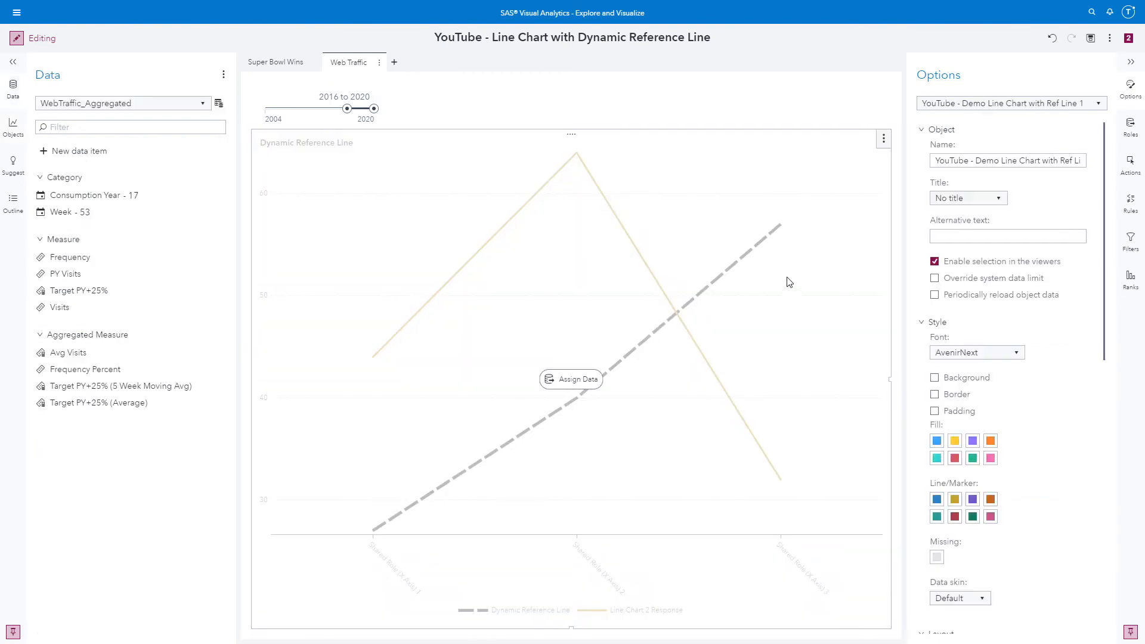
Assign Week to the Shared Role (X Axis) and Target PY+25% (5 Week Moving Avg) to the Dynamic Reference Line role.
{"action": "left_click", "coordinate": [1130, 126]}
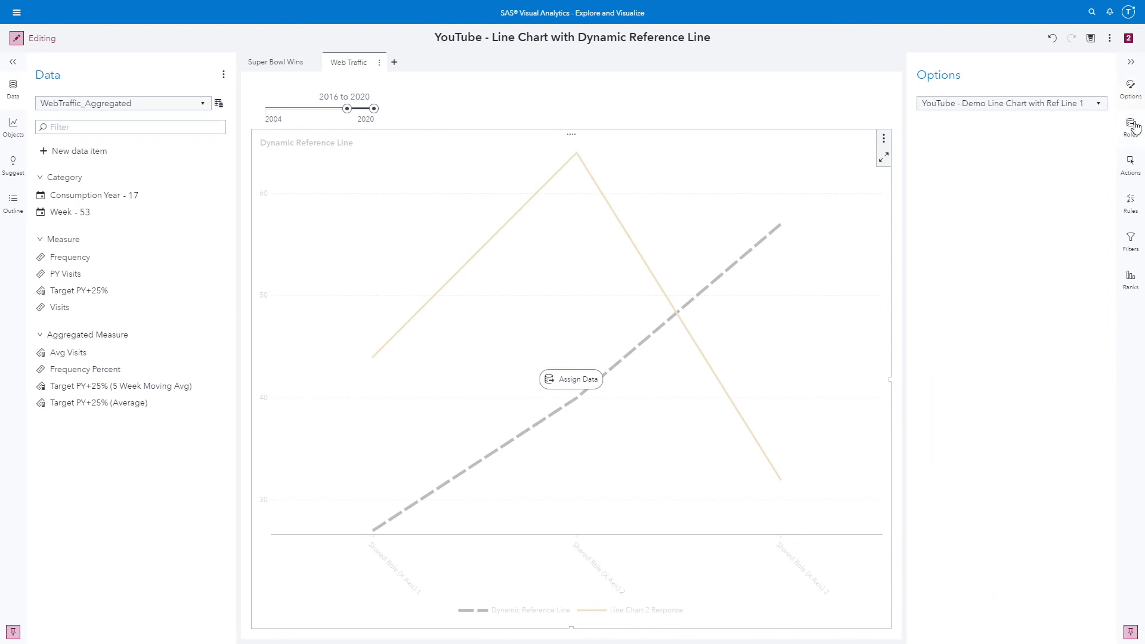
{"action": "left_click", "coordinate": [964, 238]}
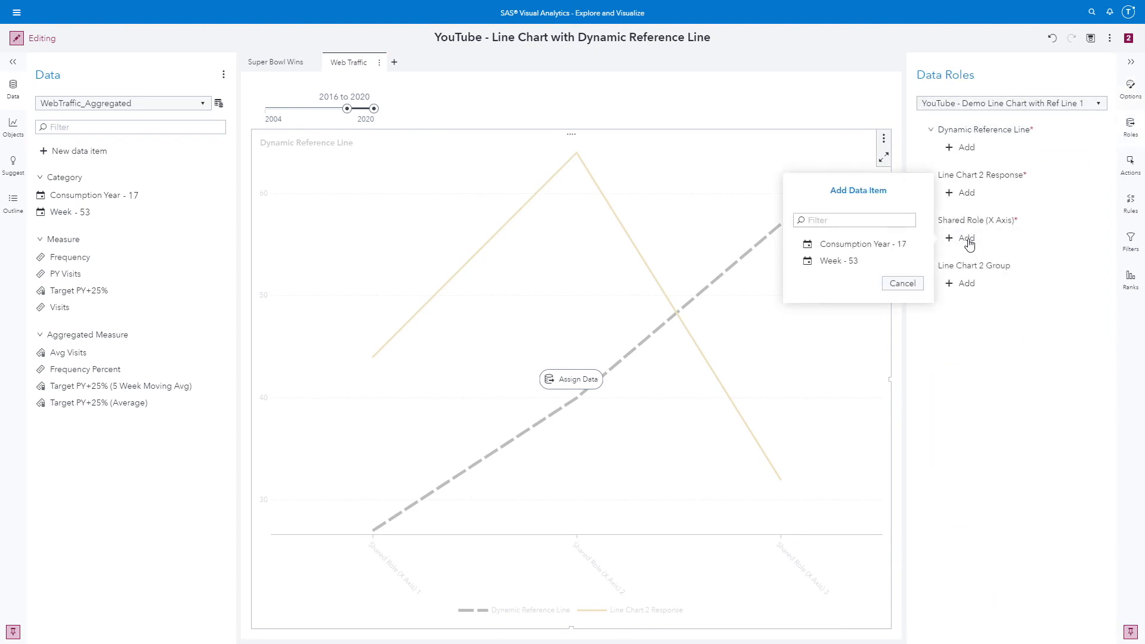
{"action": "left_click", "coordinate": [829, 266]}
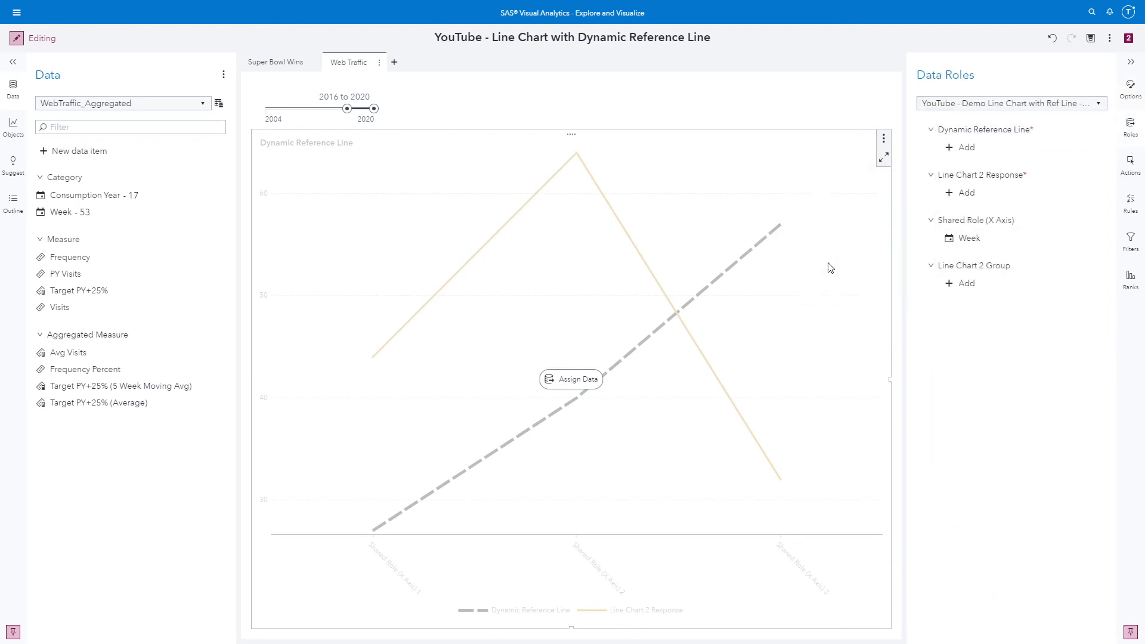
{"action": "left_click", "coordinate": [969, 149]}
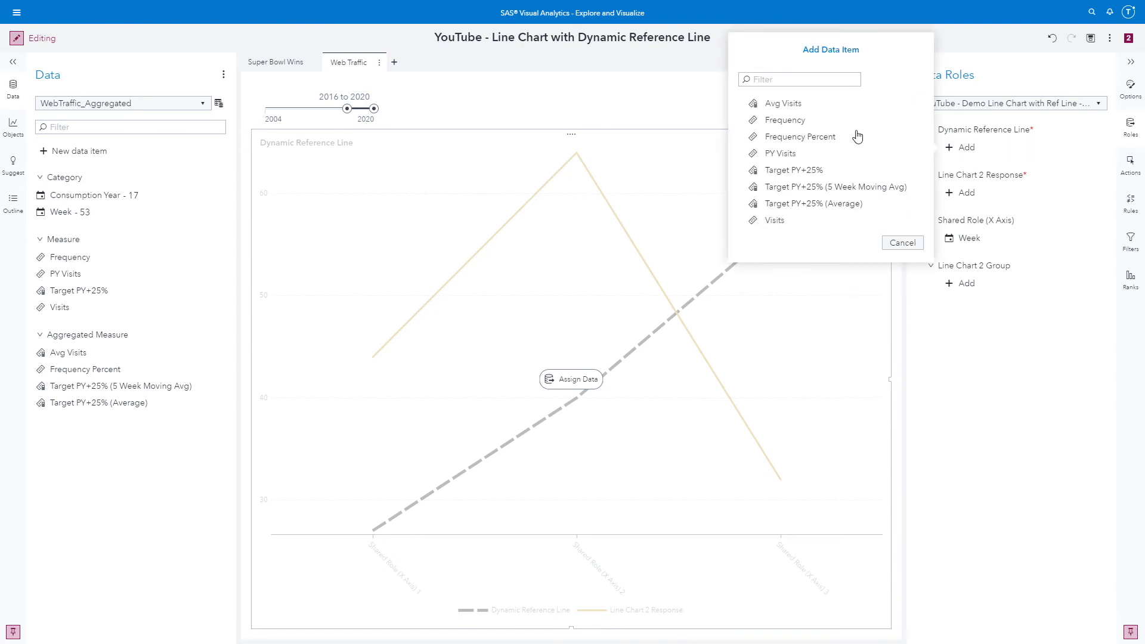
{"action": "left_click", "coordinate": [829, 188]}
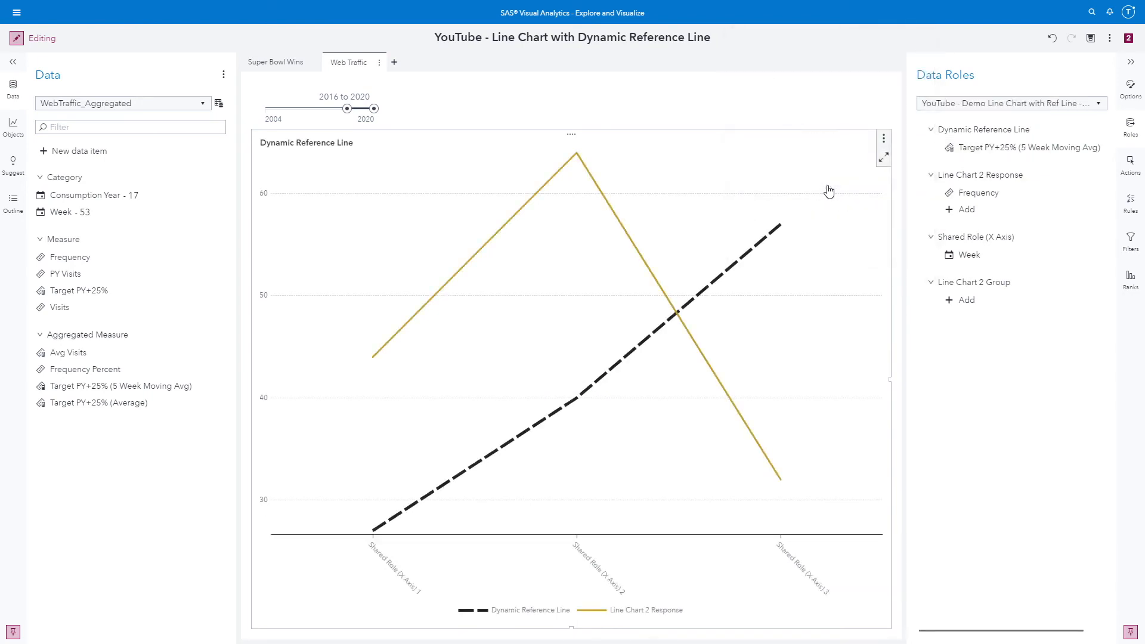
Replace Frequency with Visits in the Line Chart 2 Response role and assign Consumption Year to the Line Chart 2 Group.
{"action": "left_click", "coordinate": [992, 197]}
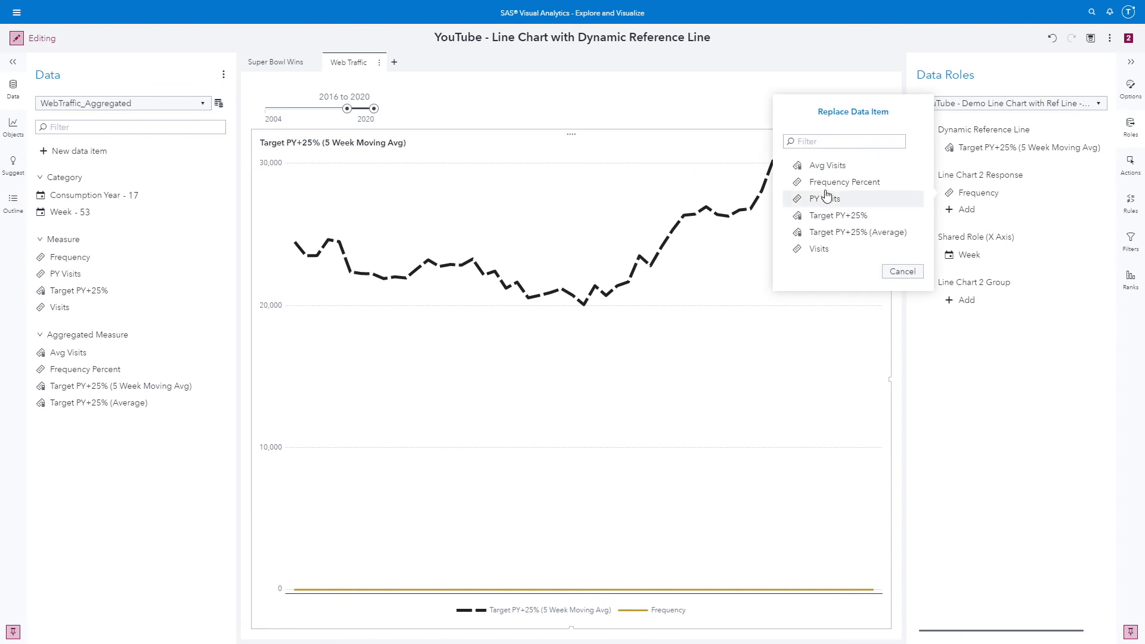
{"action": "left_click", "coordinate": [818, 249]}
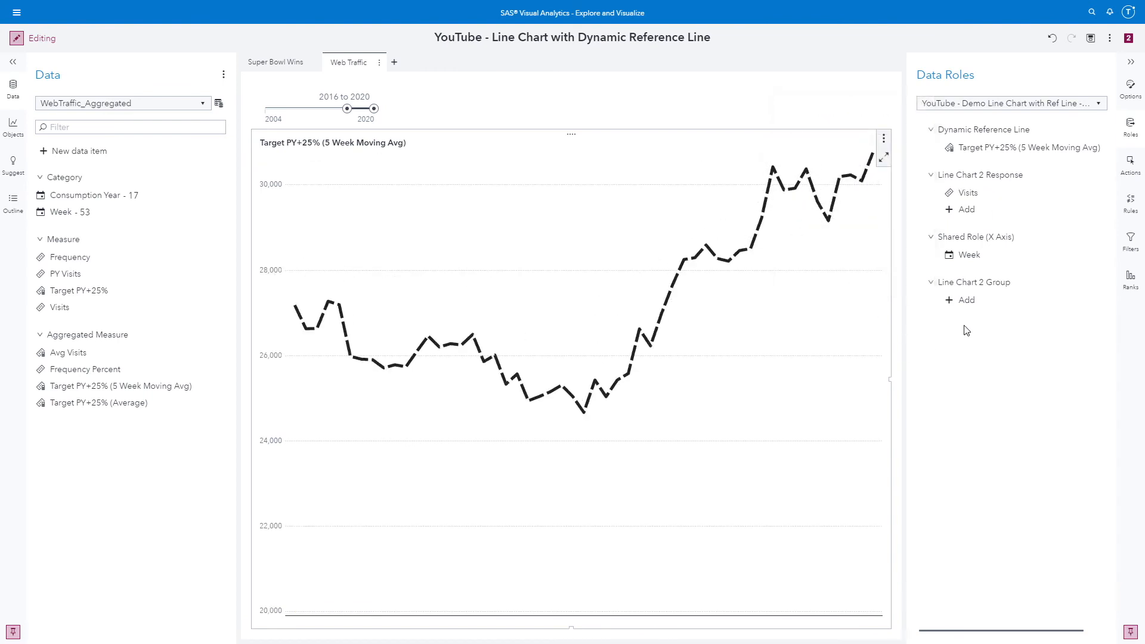
{"action": "left_click", "coordinate": [966, 300]}
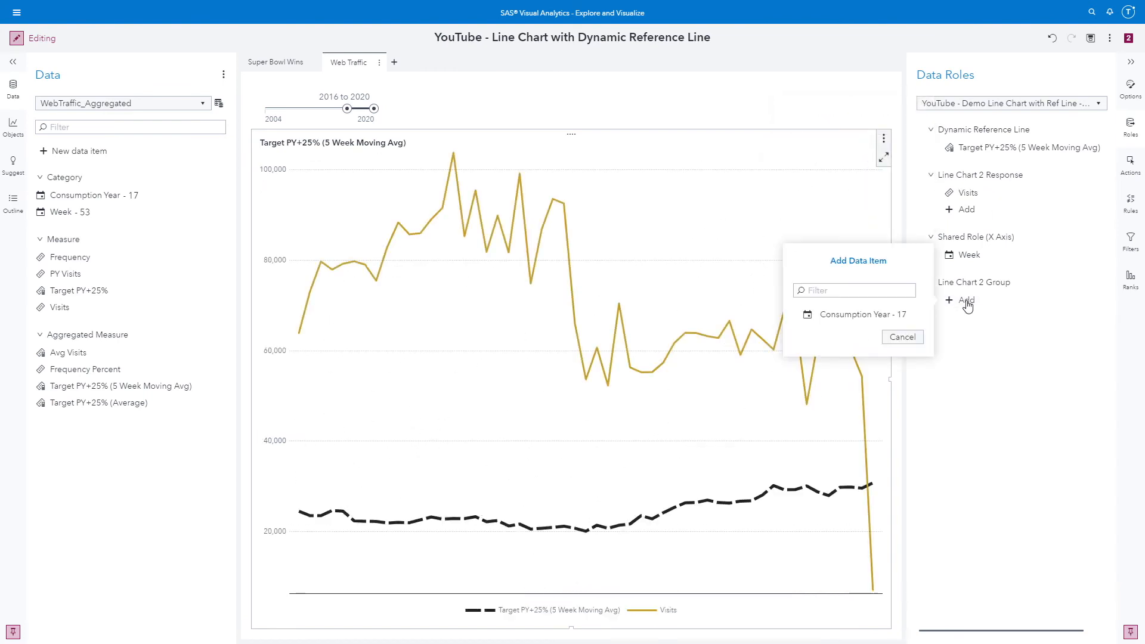
{"action": "left_click", "coordinate": [845, 316]}
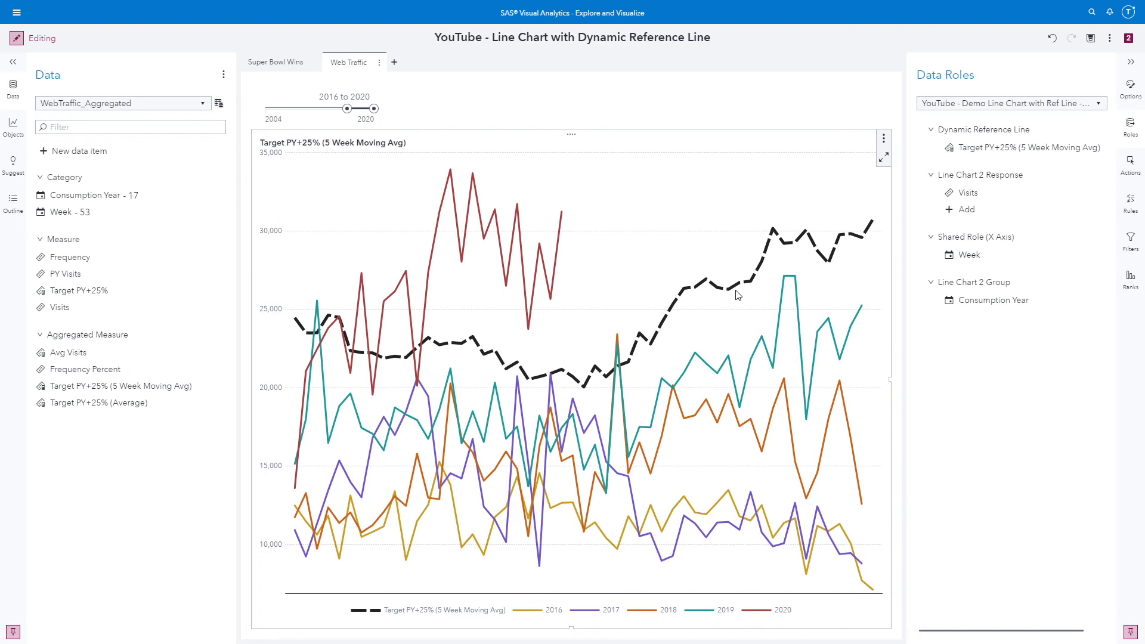
Switch to SAS Graph Builder and open the YouTube - Demo Line Chart with Ref Line custom graph.
{"action": "left_click", "coordinate": [16, 13]}
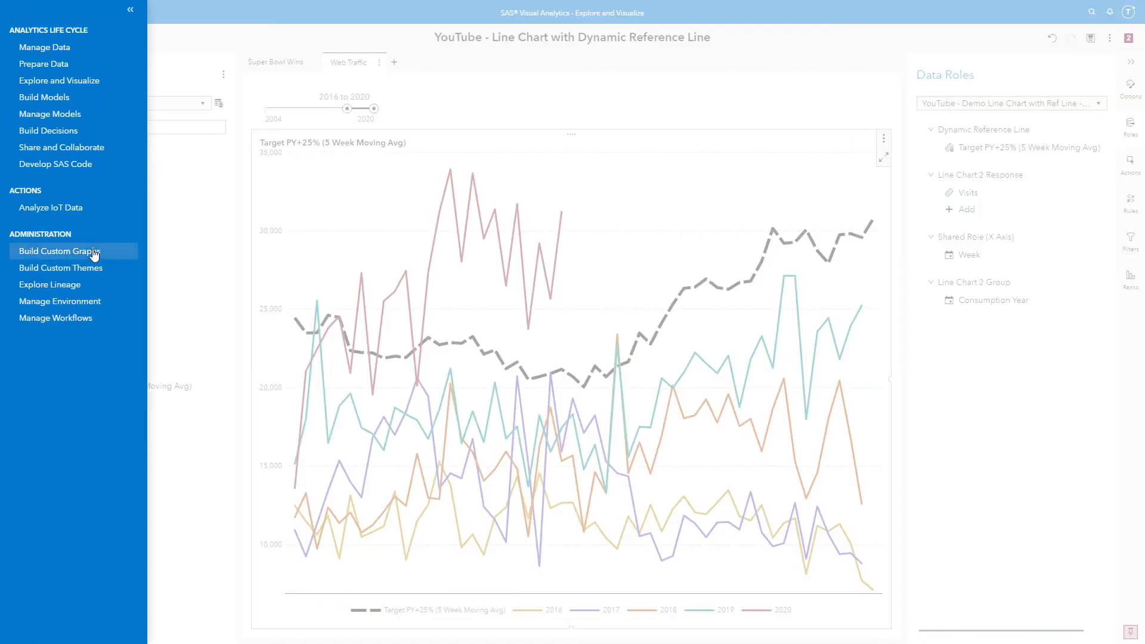
{"action": "left_click", "coordinate": [94, 254]}
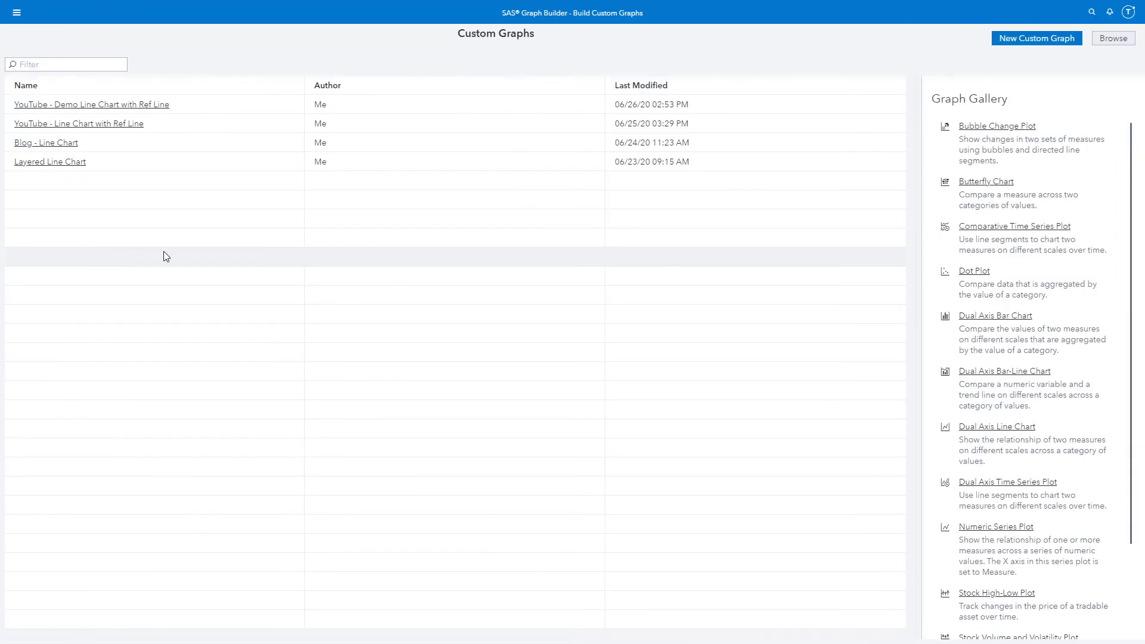
{"action": "left_click", "coordinate": [164, 108]}
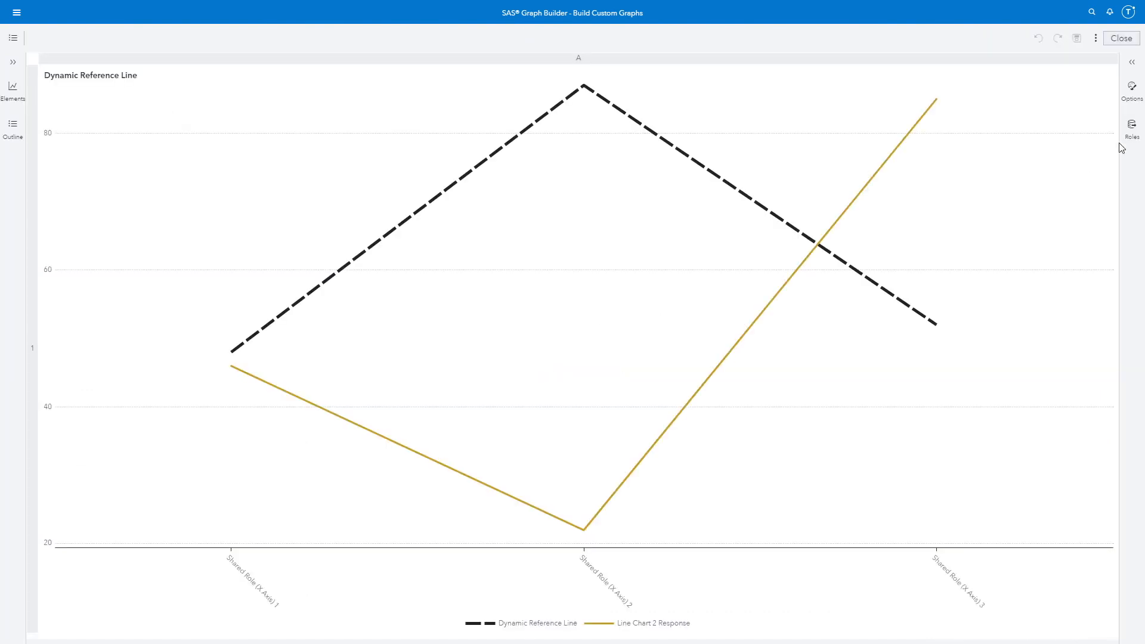
Change the line colour of Line Chart 1 to Missing data line color.
{"action": "left_click", "coordinate": [1131, 91]}
{"action": "left_click", "coordinate": [983, 105]}
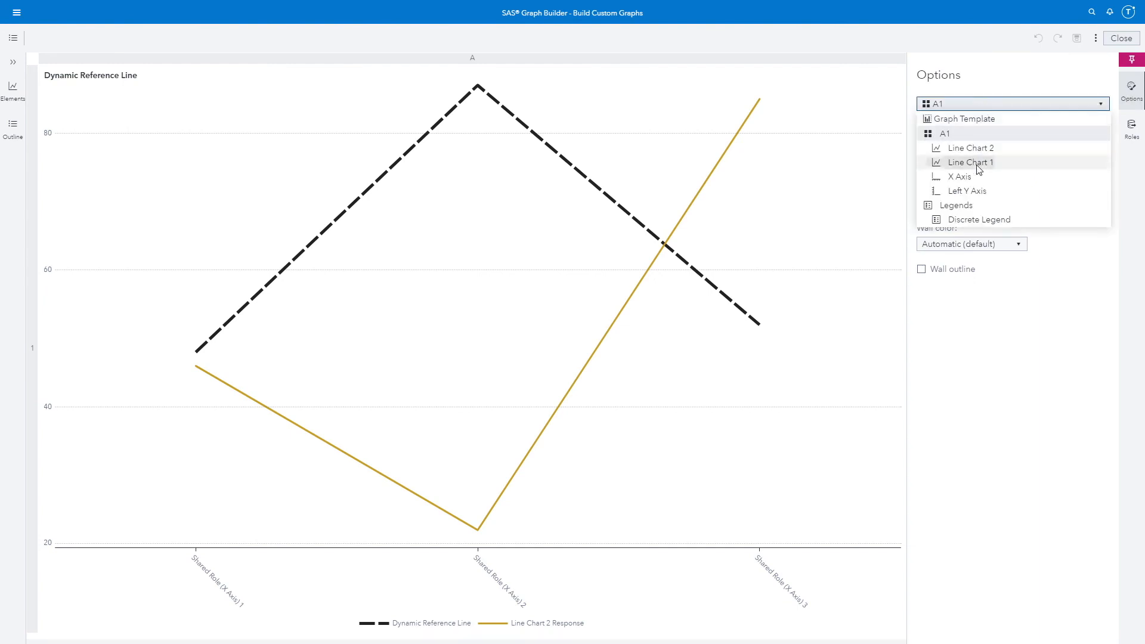
{"action": "left_click", "coordinate": [980, 161]}
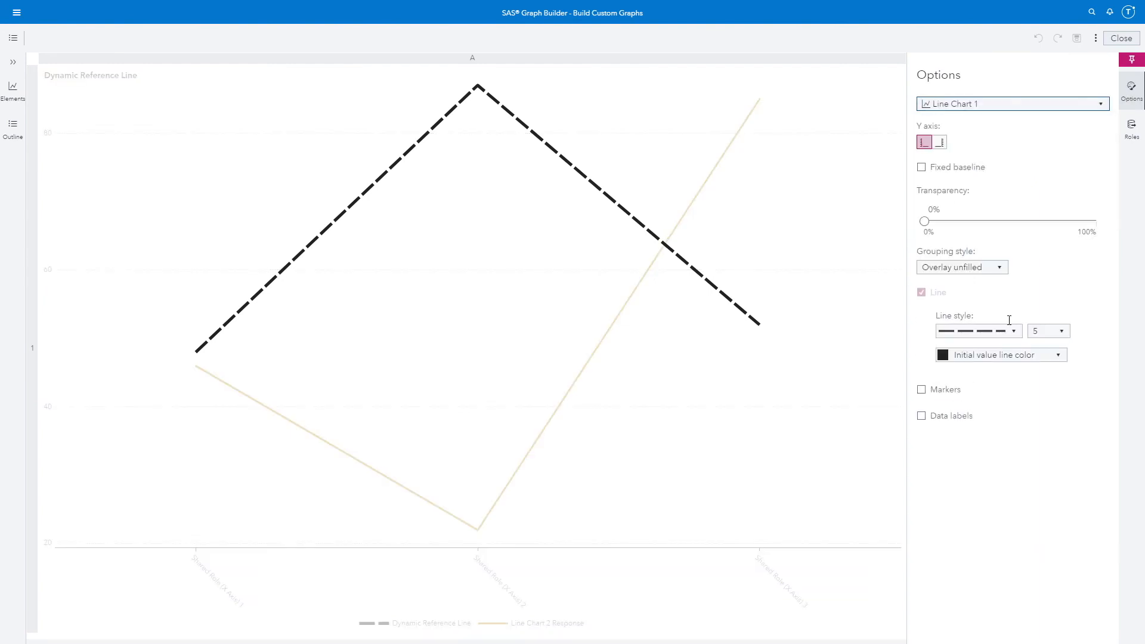
{"action": "left_click", "coordinate": [1020, 359]}
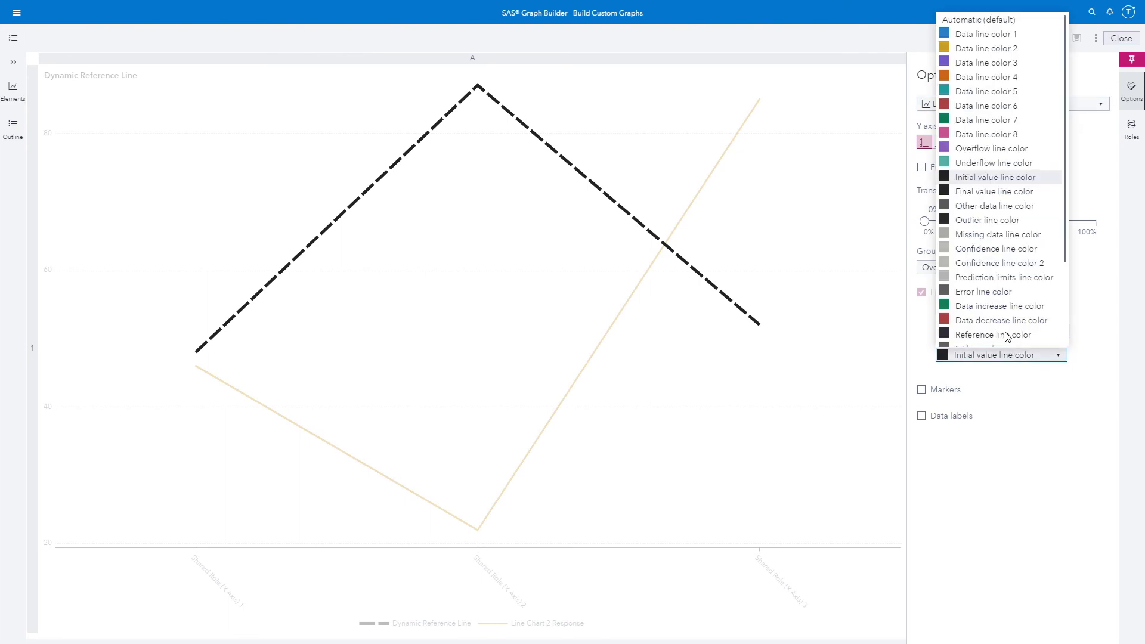
{"action": "left_click", "coordinate": [976, 235]}
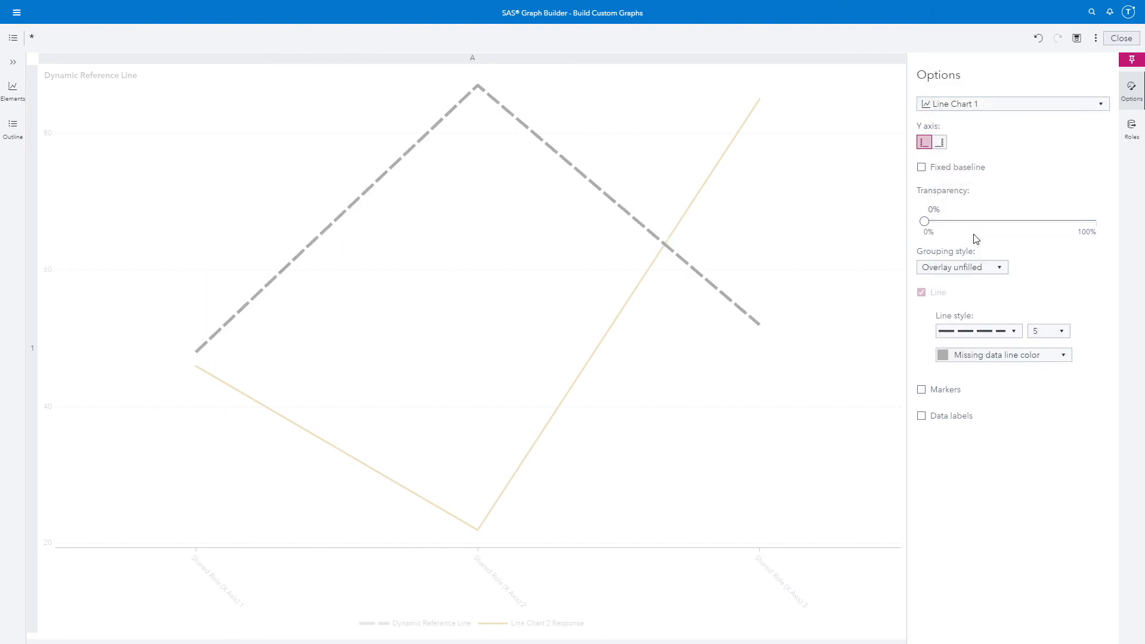
Save and close the custom graph, and return to the report in SAS Visual Analytics.
{"action": "left_click", "coordinate": [1077, 38]}
{"action": "left_click", "coordinate": [1112, 39]}
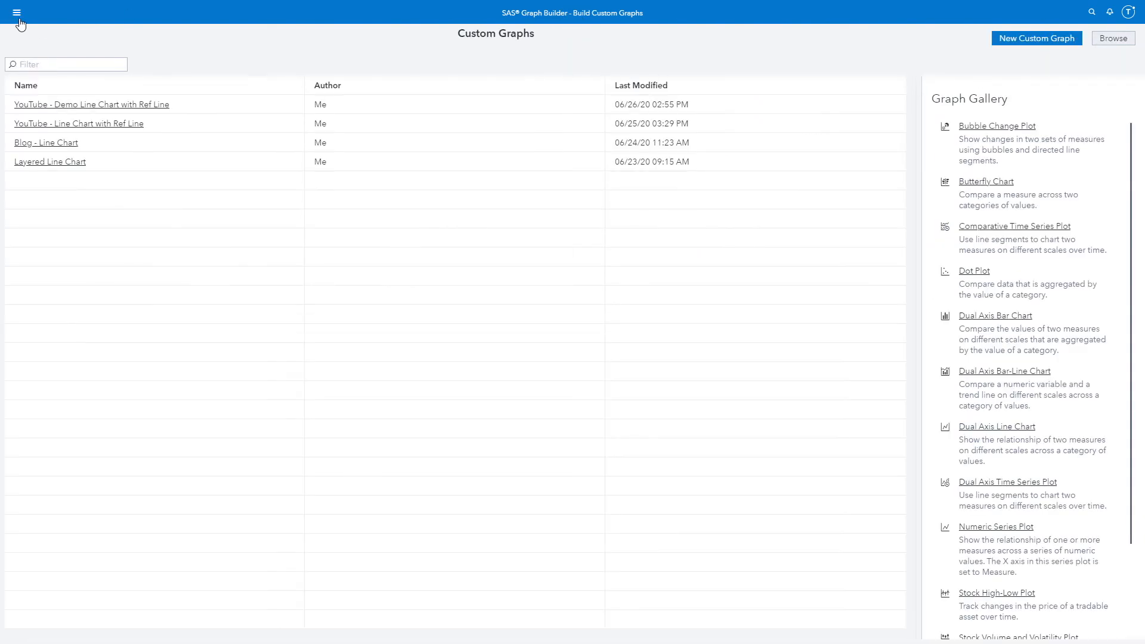
{"action": "left_click", "coordinate": [18, 20]}
{"action": "left_click", "coordinate": [55, 83]}
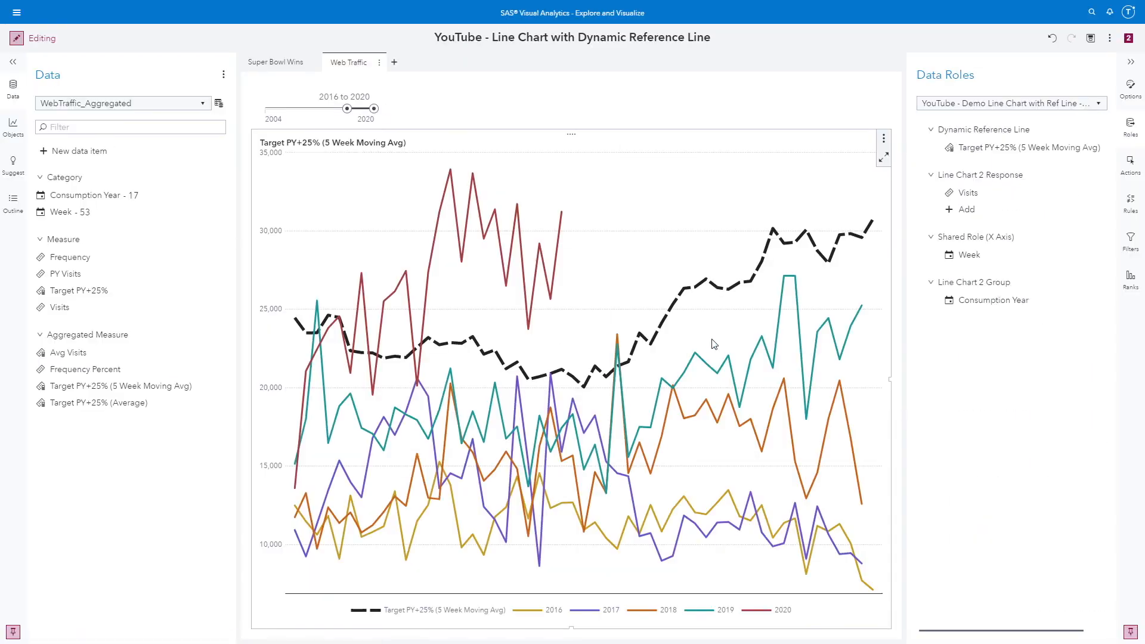
Save the report and reopen it.
{"action": "left_click", "coordinate": [1091, 39]}
{"action": "left_click", "coordinate": [1110, 39]}
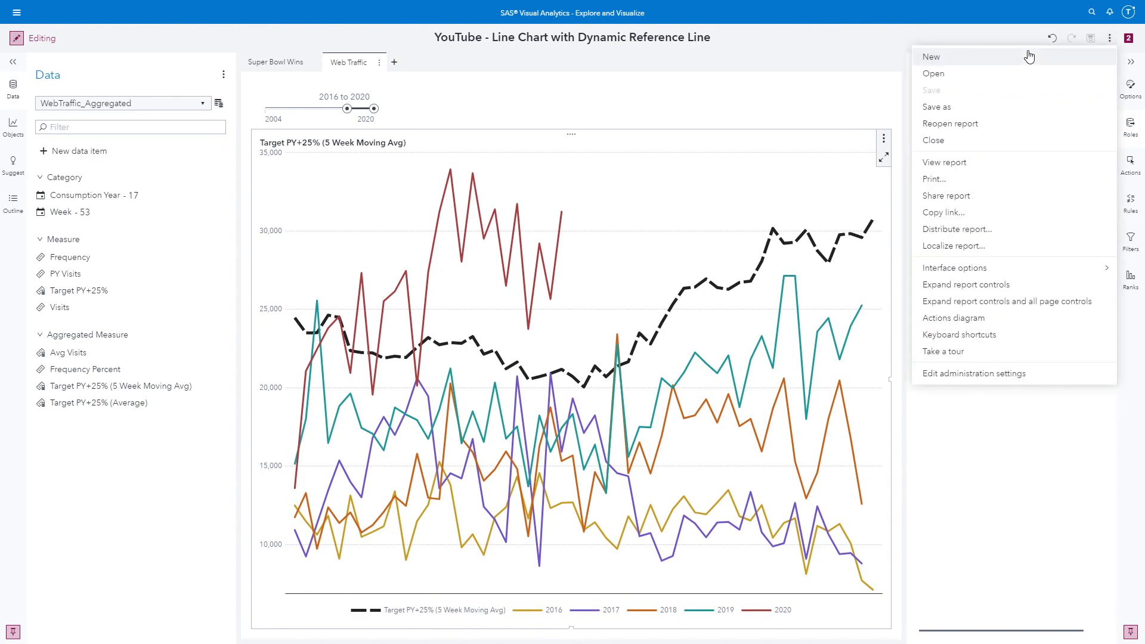
{"action": "left_click", "coordinate": [986, 126]}
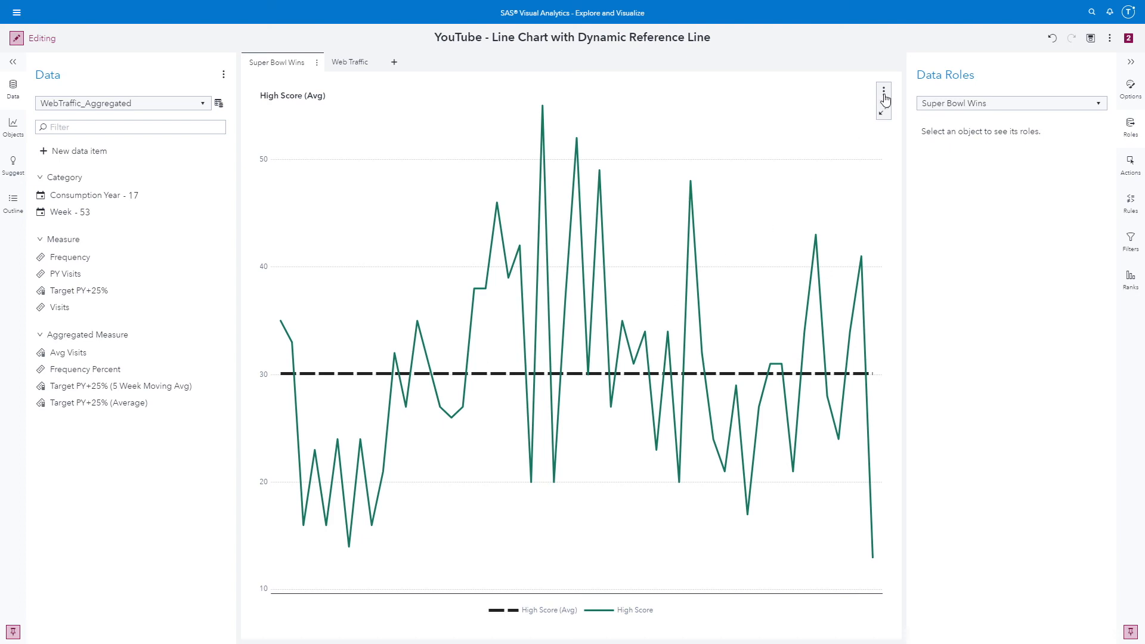
Undo the last change on the Super Bowl Wins page and display the SUPERBOWLWINNERS53 data items.
{"action": "key", "text": "ctrl+z"}
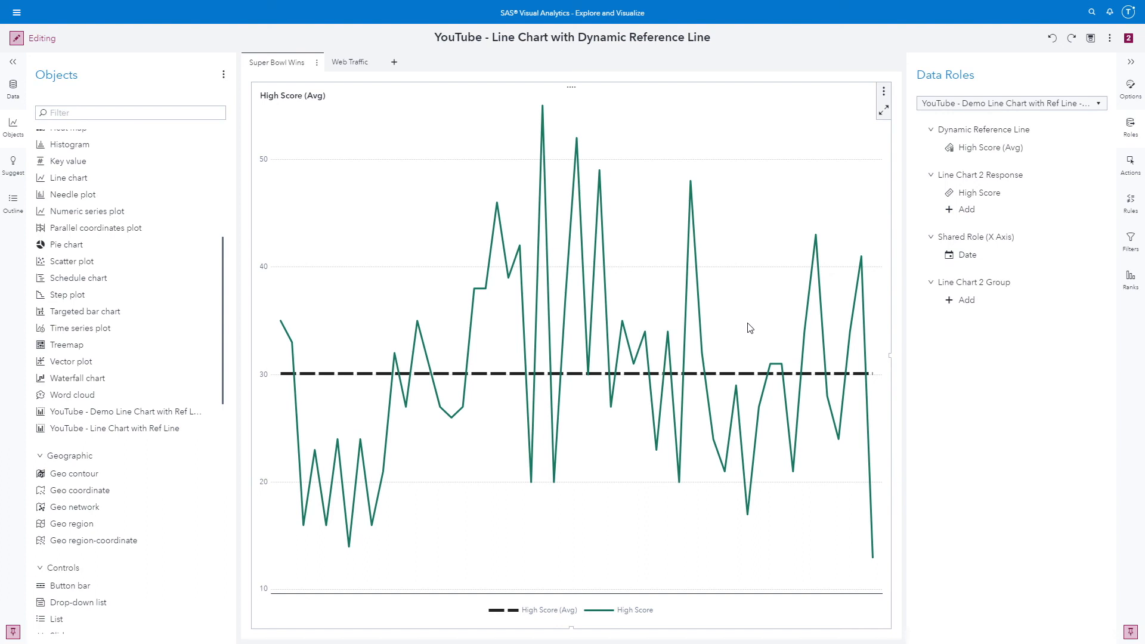
{"action": "left_click", "coordinate": [13, 88]}
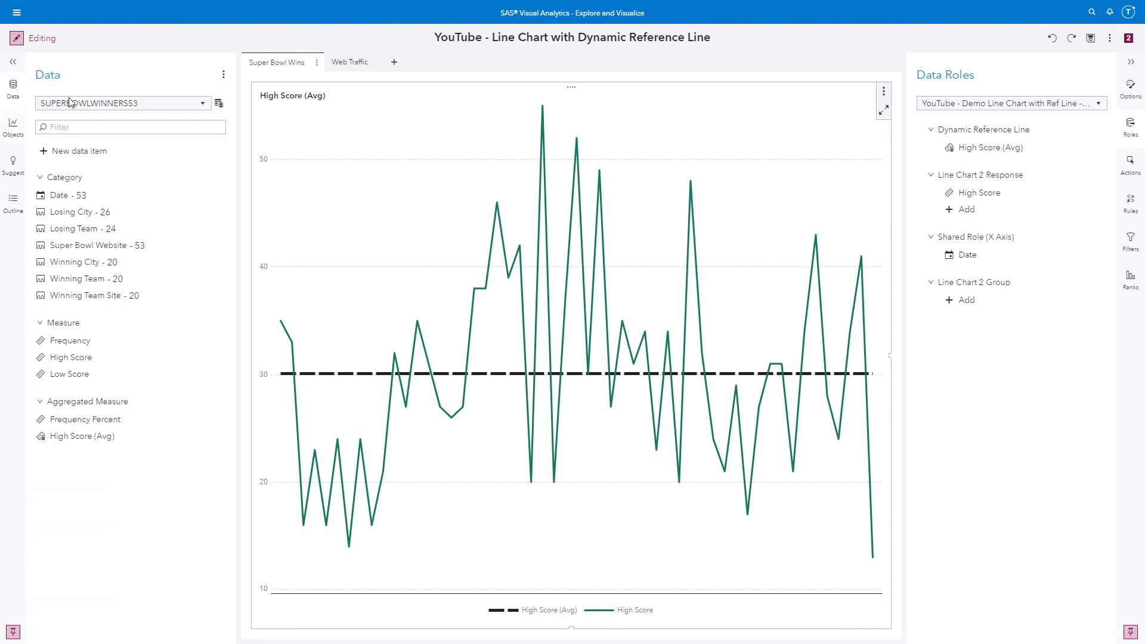
Replace the chart on the Super Bowl Wins page with a new YouTube - Demo Line Chart with Ref Line object.
{"action": "left_click", "coordinate": [883, 91]}
{"action": "left_click", "coordinate": [770, 155]}
{"action": "left_click", "coordinate": [14, 127]}
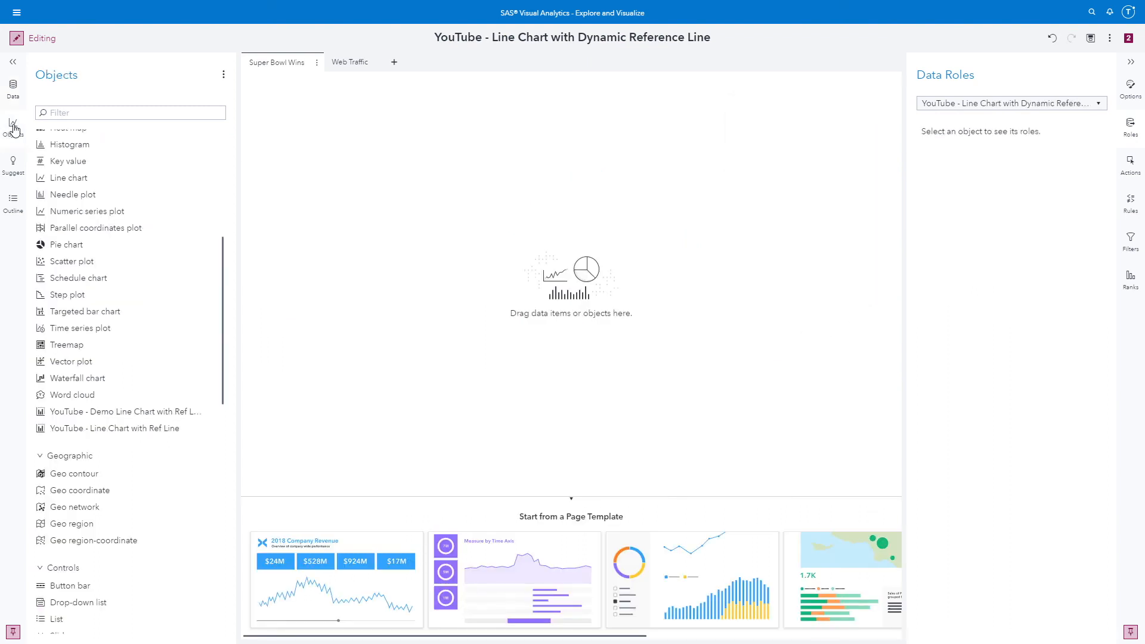
{"action": "left_click_drag", "start_coordinate": [173, 411], "coordinate": [567, 308]}
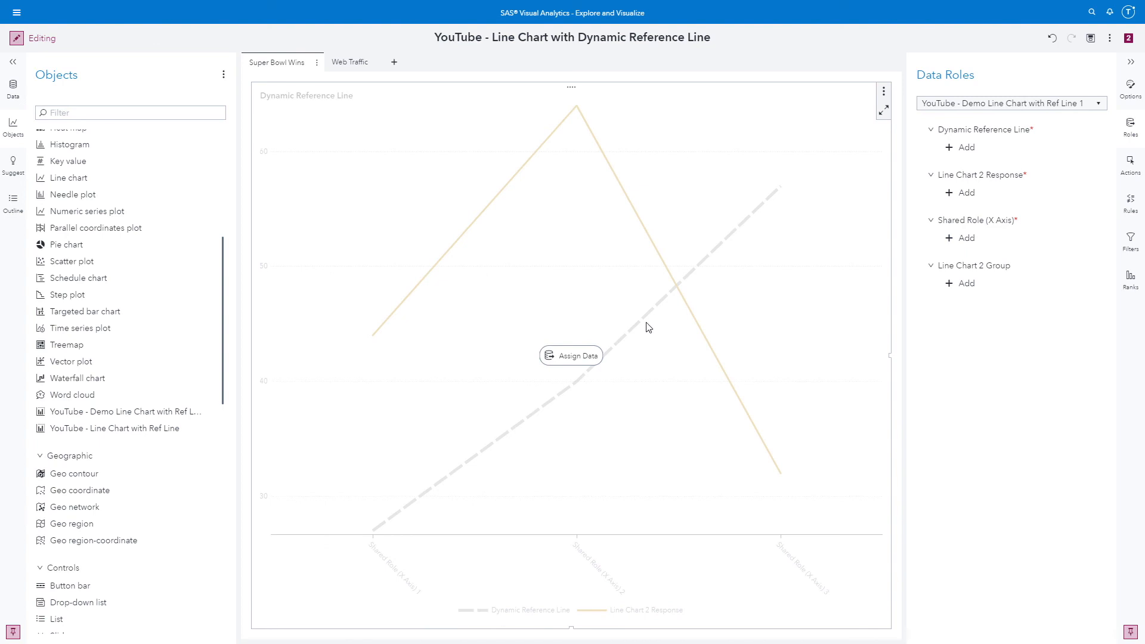
Assign Date to Shared Role (X Axis), High Score (Avg) to Dynamic Reference Line and High Score to Line Chart 2 Response.
{"action": "left_click", "coordinate": [955, 245]}
{"action": "left_click", "coordinate": [812, 200]}
{"action": "left_click", "coordinate": [974, 149]}
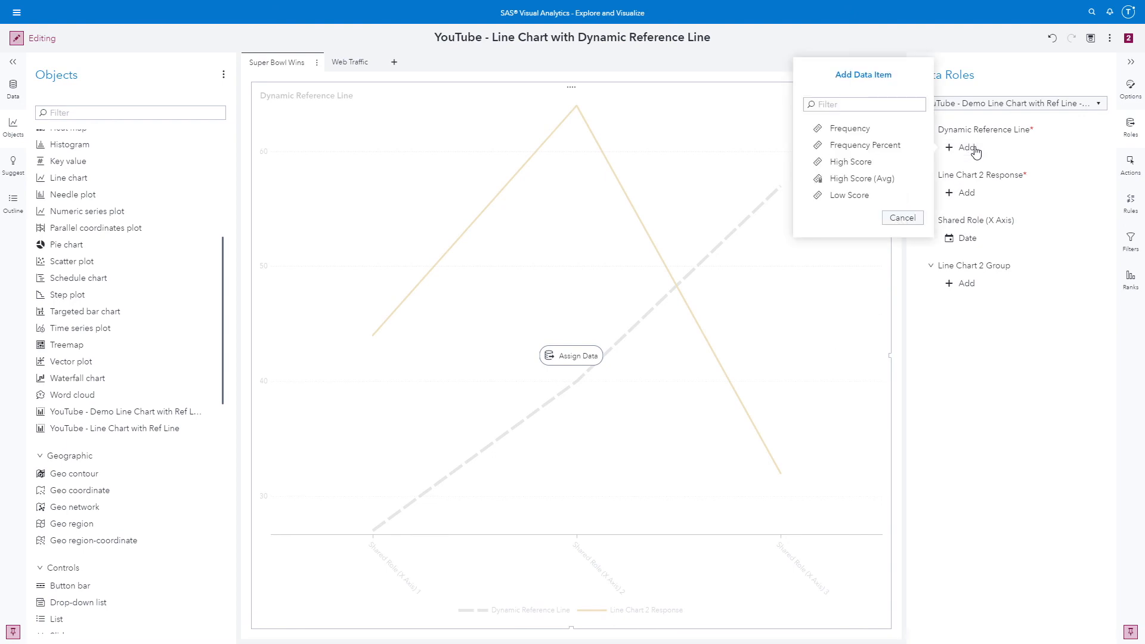
{"action": "left_click", "coordinate": [868, 179]}
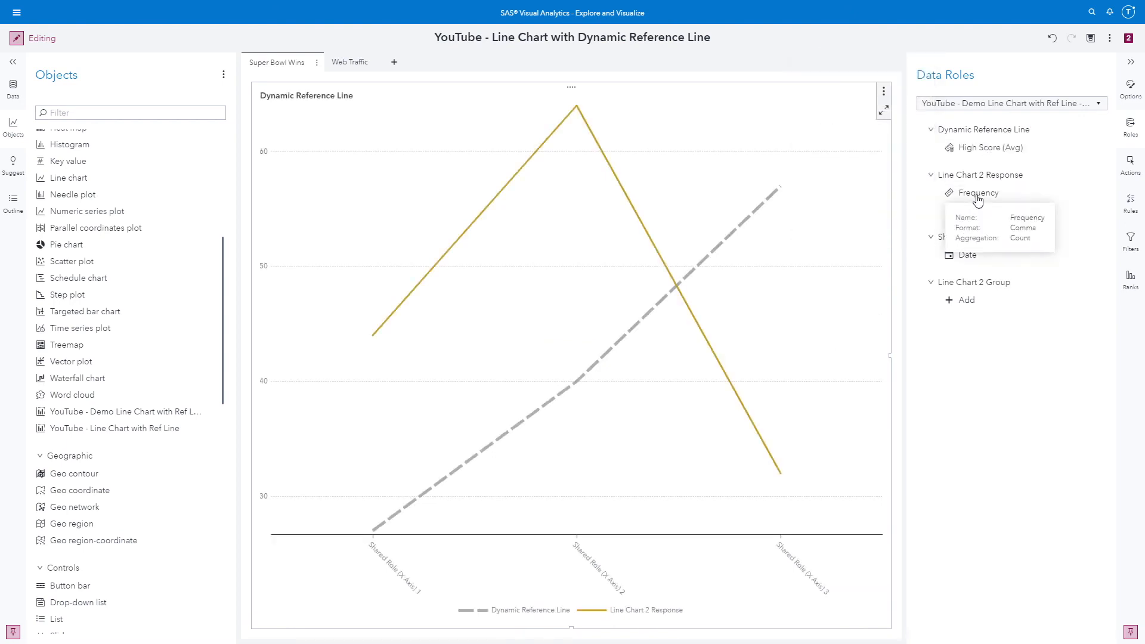
{"action": "left_click", "coordinate": [978, 195]}
{"action": "left_click", "coordinate": [851, 207]}
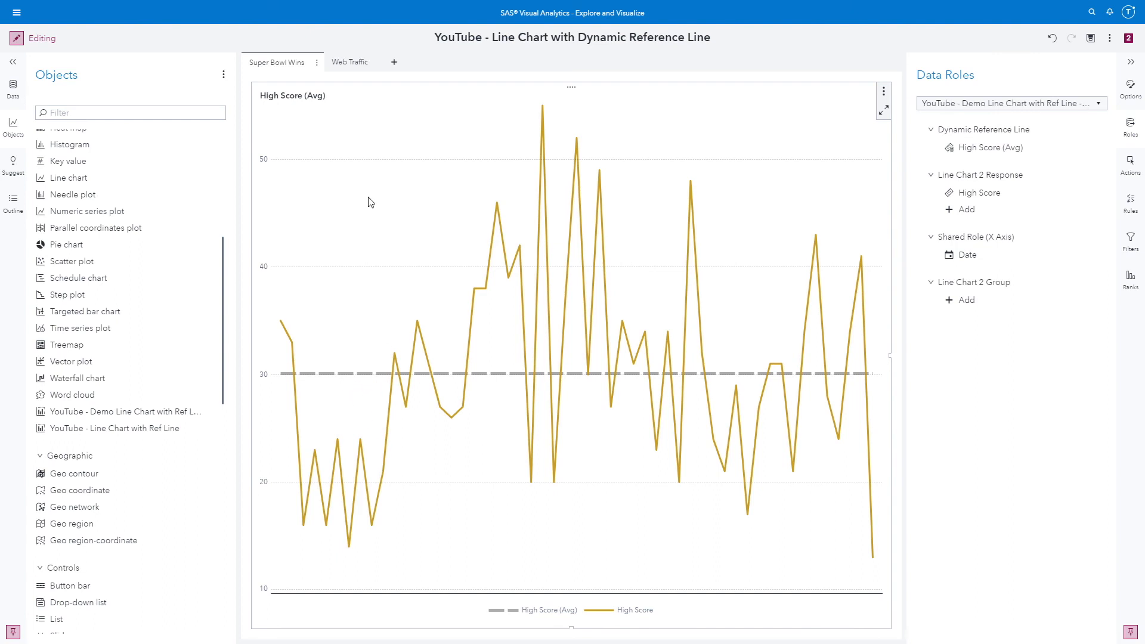
Set the year range on the Web Traffic page to 2016 to 2020 and return to the Super Bowl Wins page.
{"action": "left_click", "coordinate": [343, 62]}
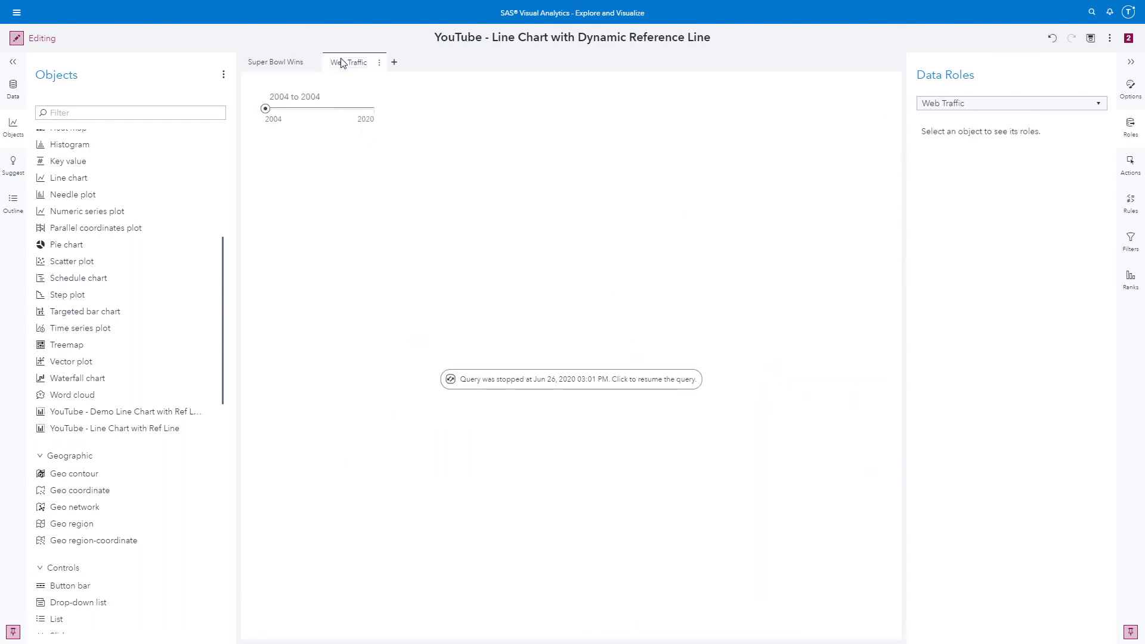
{"action": "left_click_drag", "start_coordinate": [267, 112], "coordinate": [375, 115]}
{"action": "left_click_drag", "start_coordinate": [302, 113], "coordinate": [346, 112]}
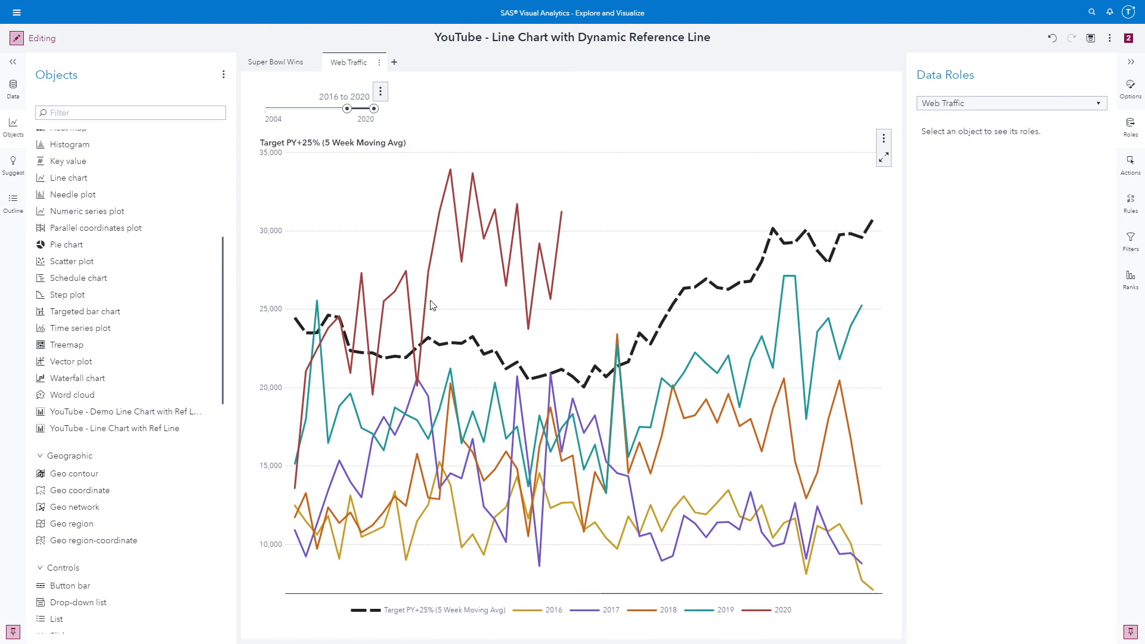
{"action": "left_click", "coordinate": [265, 61]}
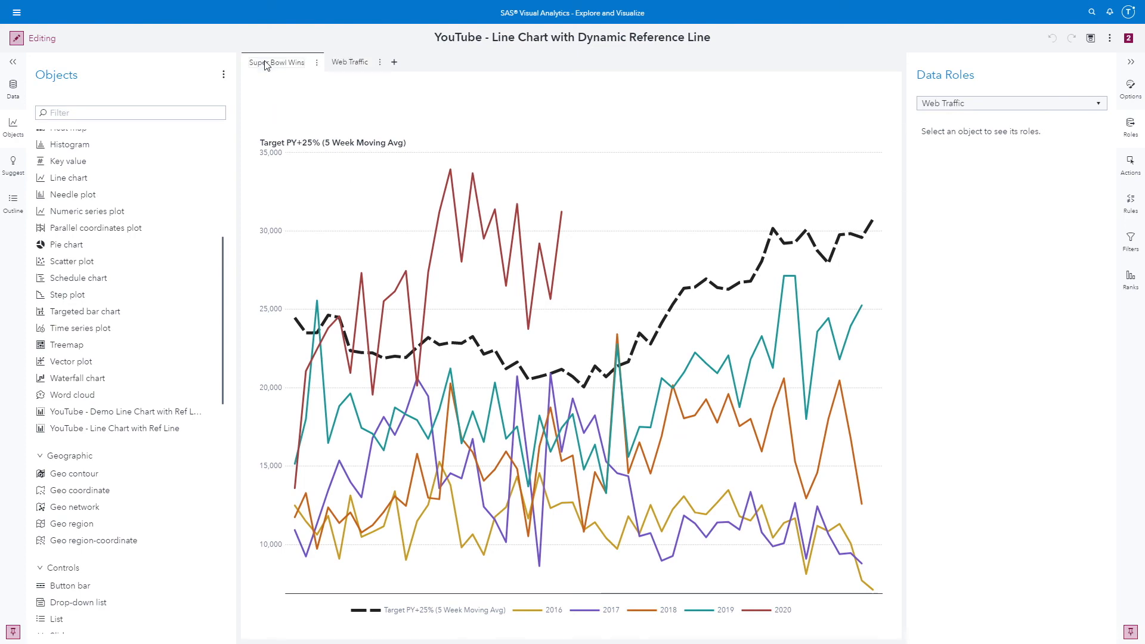